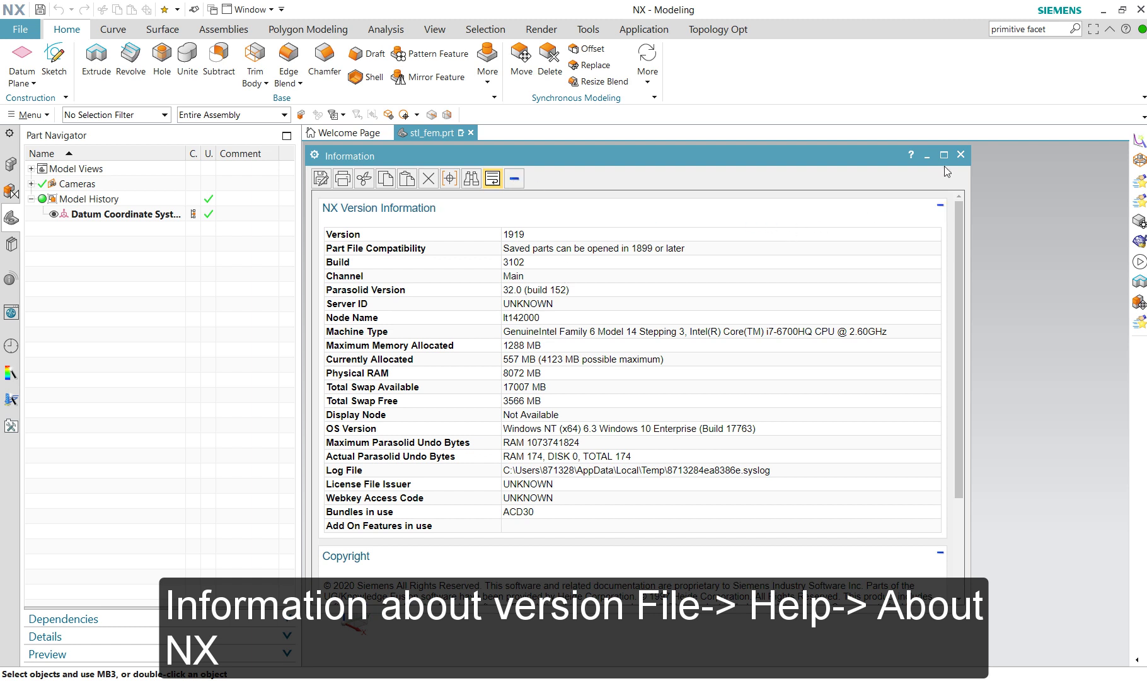
Step: Close the NX 1919 version information window
click(961, 154)
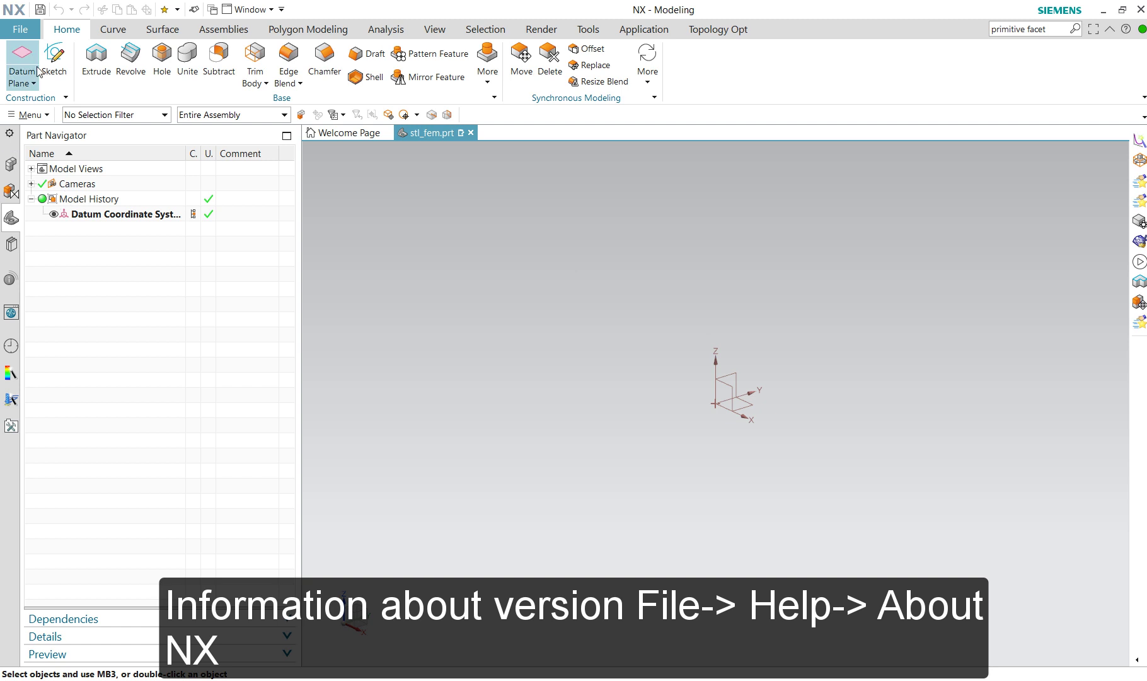
Step: Import model12_NX1915.stl as a 34428-facet convergent body with automatic cleanup enabled
click(19, 32)
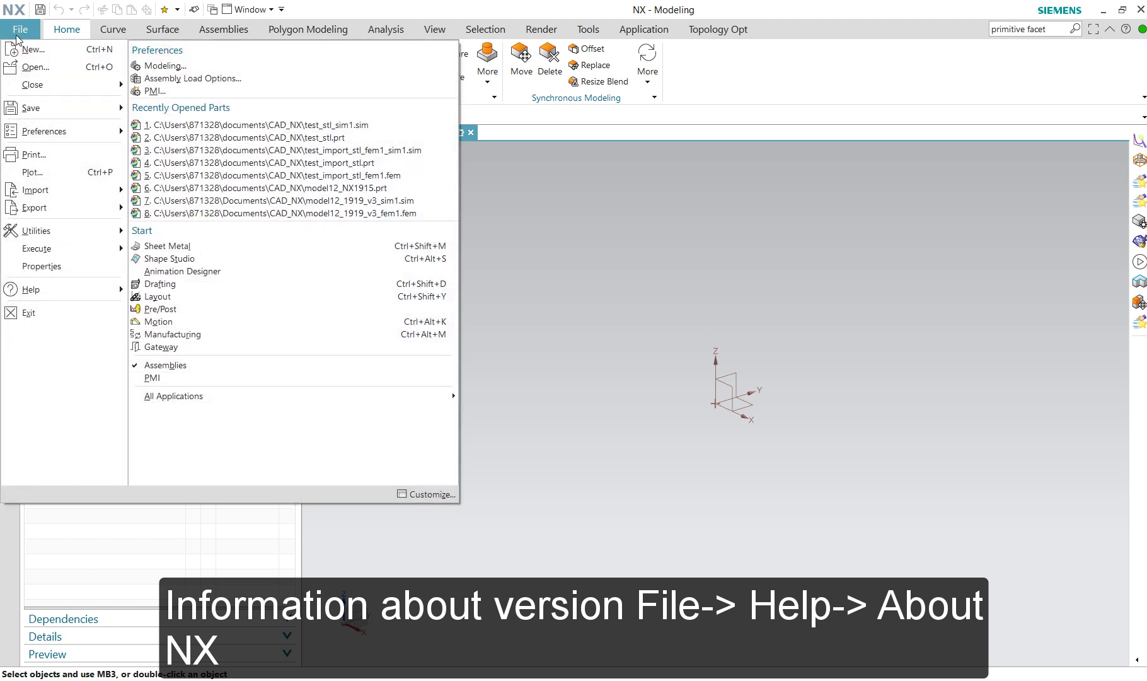
mouse_move(57, 185)
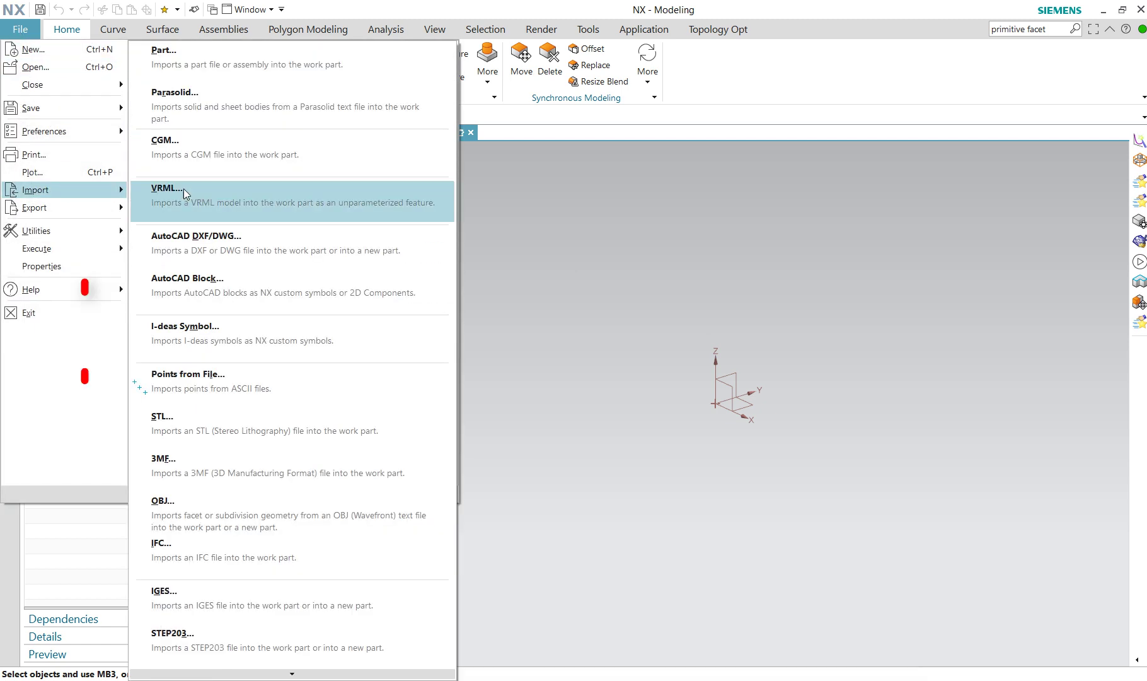
click(206, 435)
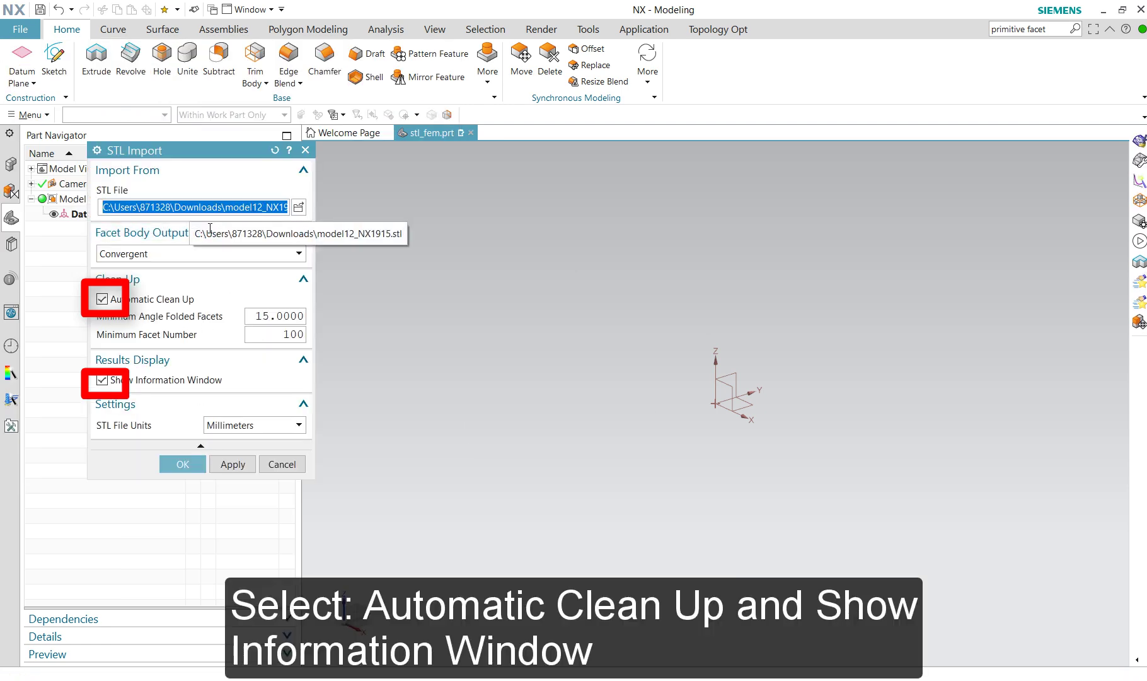
click(182, 464)
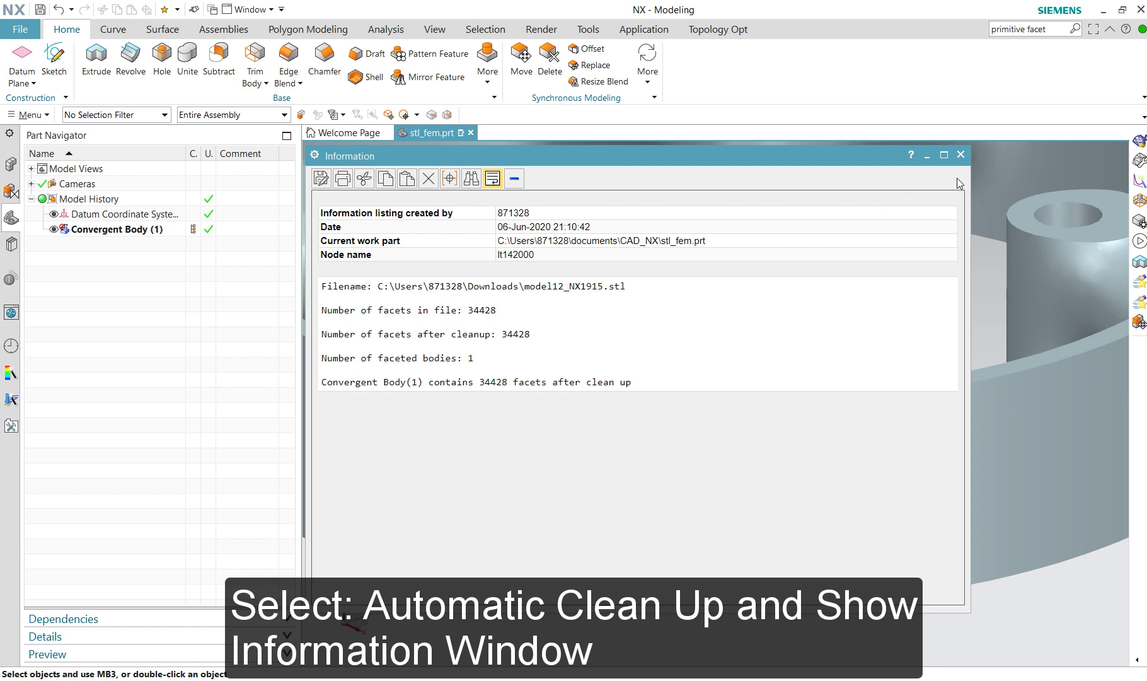
Step: Close the STL import report, zoom out to the whole ring, and hide the Polygon Modeling ribbon tab
click(958, 157)
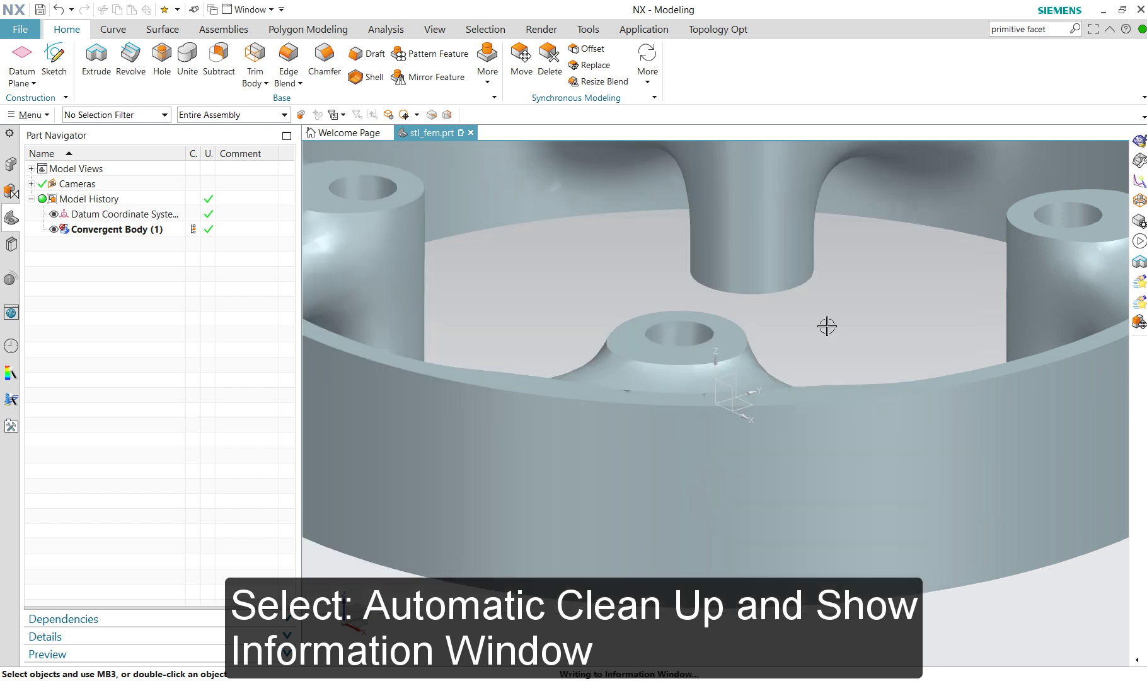
scroll(827, 325, down, 3)
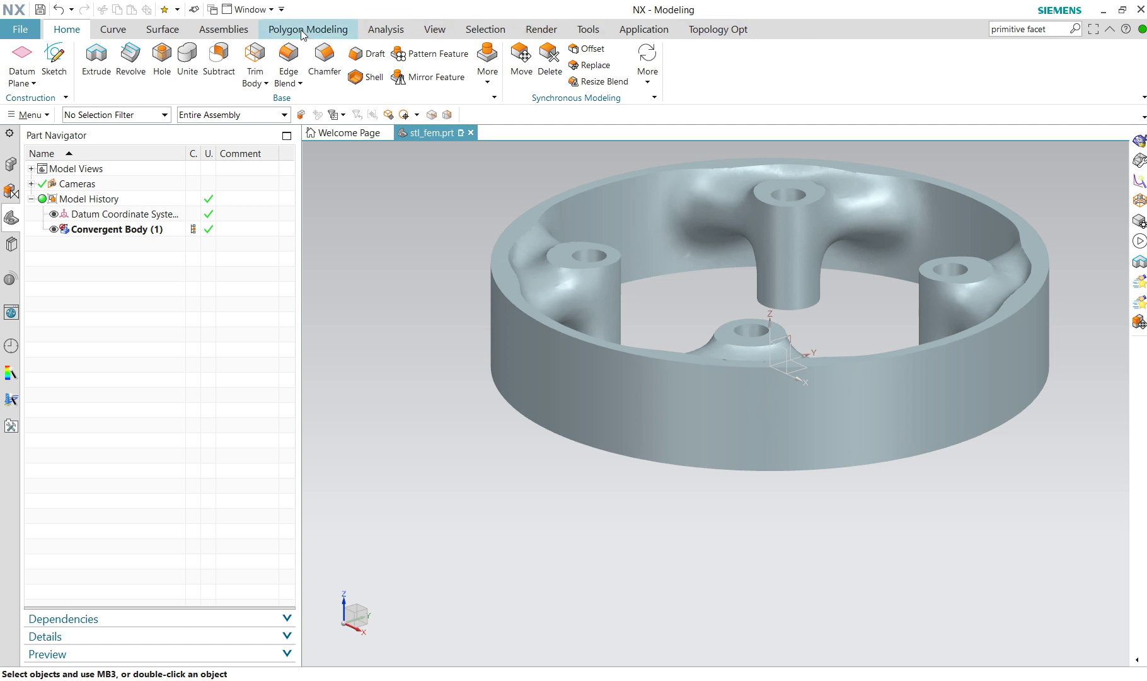
right_click(799, 29)
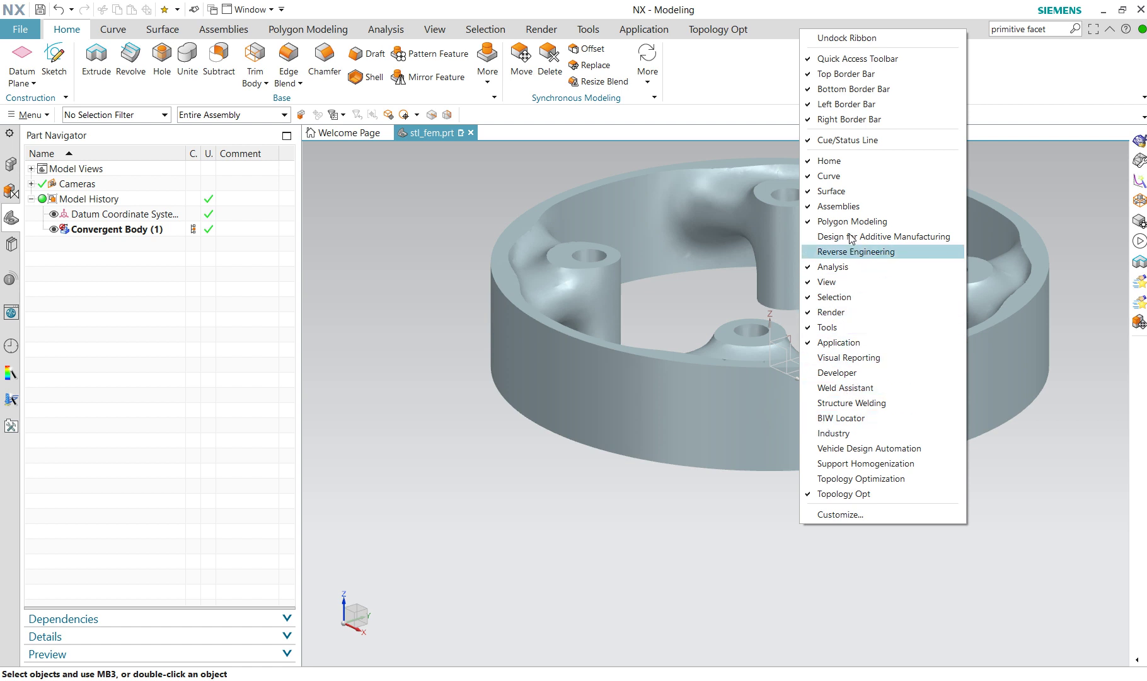
click(849, 221)
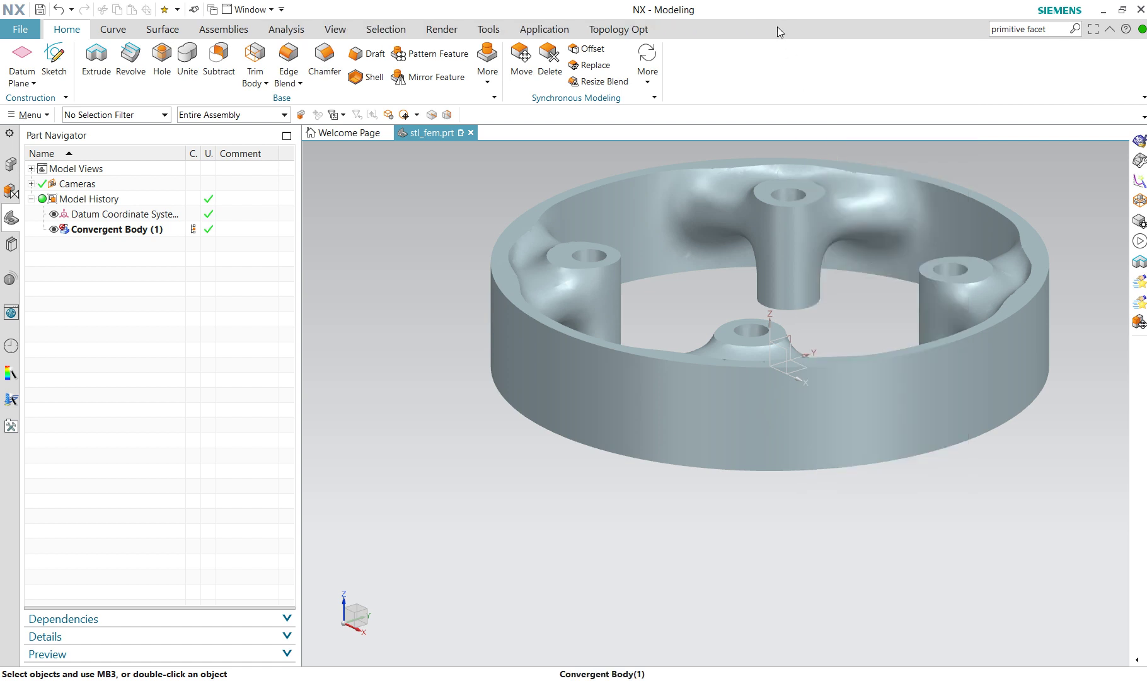
right_click(777, 28)
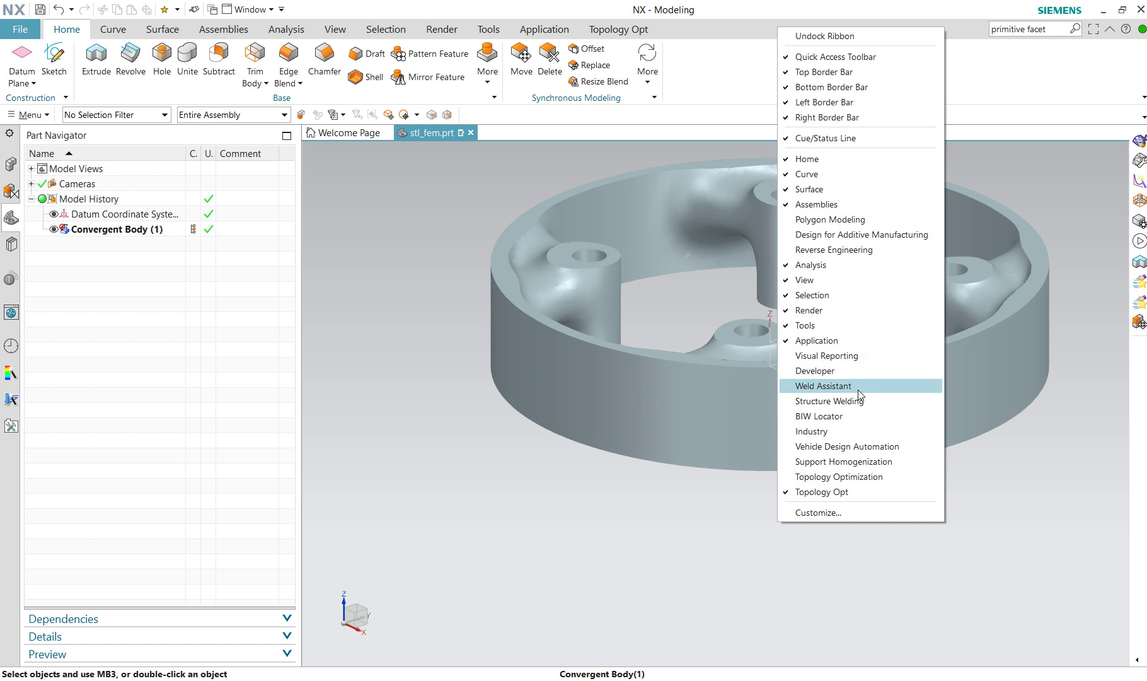
Step: Restore Polygon Modeling and run Cleanup Facet Body with All to Repair on the ring, creating Convergent Body (2)
click(838, 220)
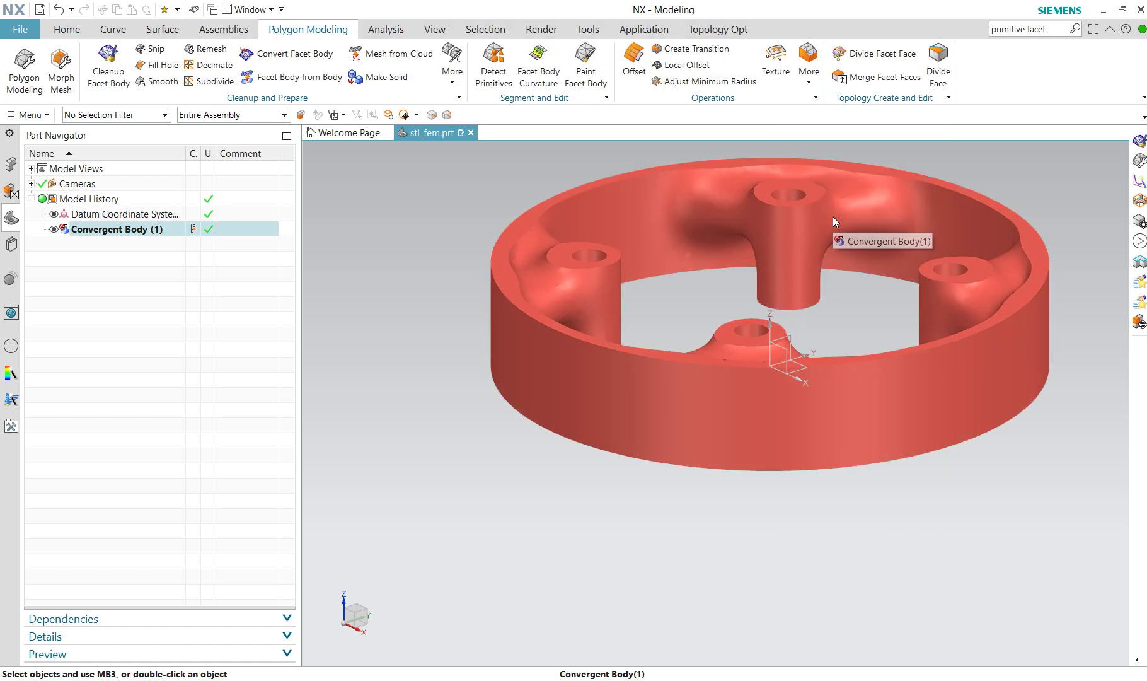
click(107, 64)
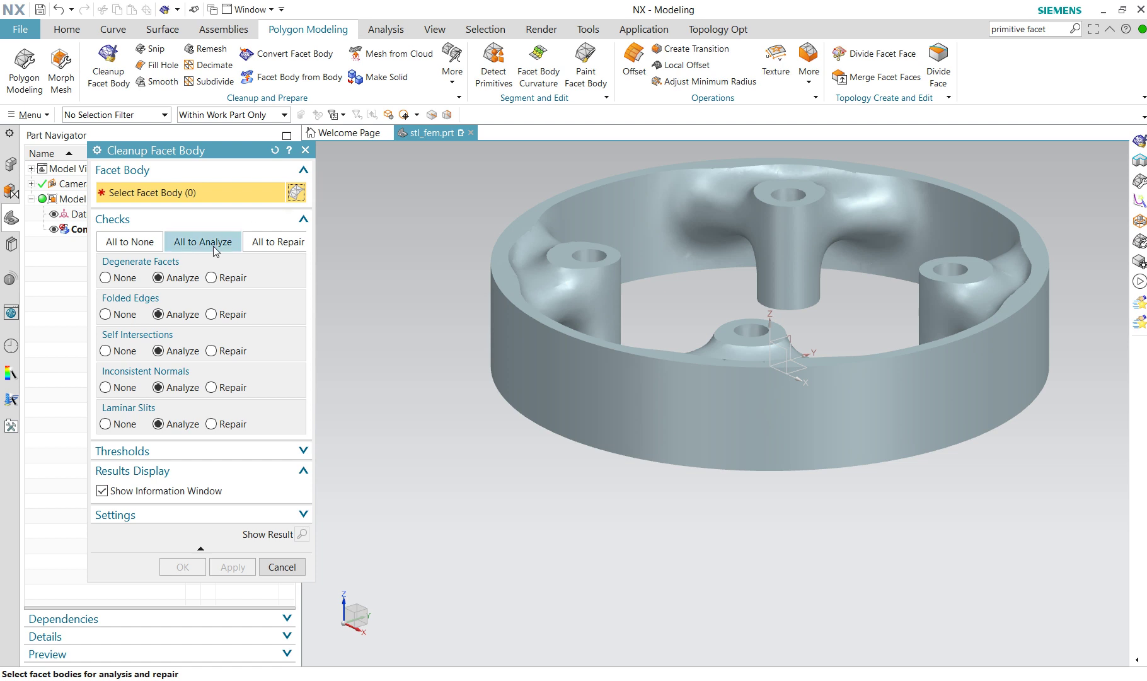
click(262, 247)
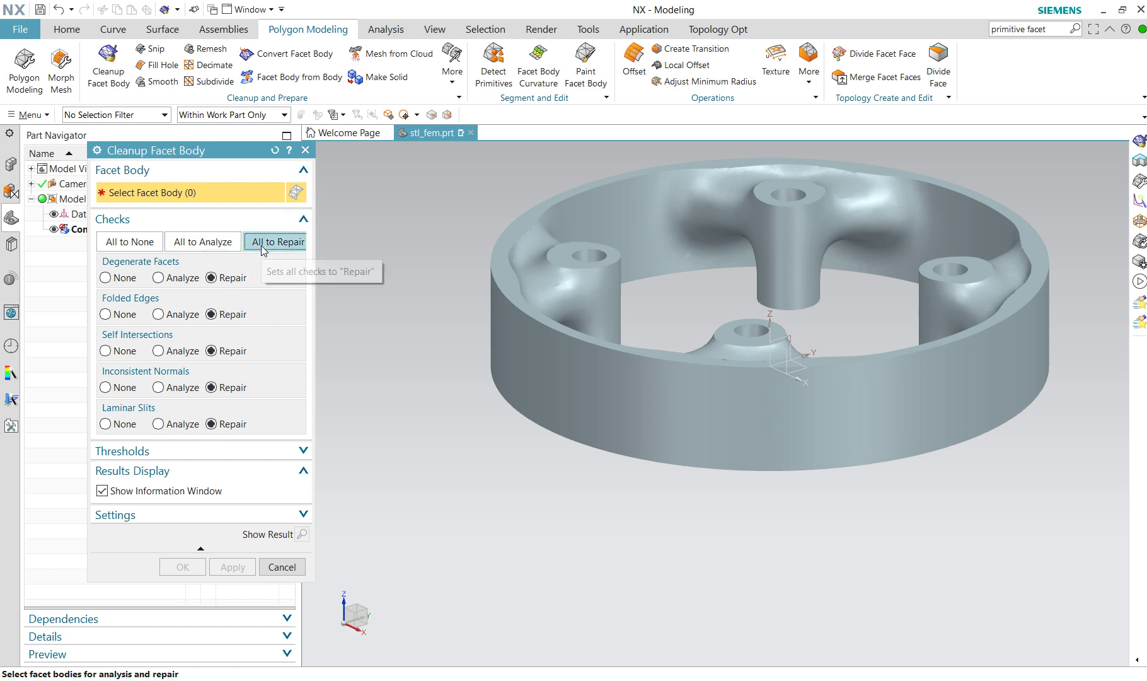
click(628, 371)
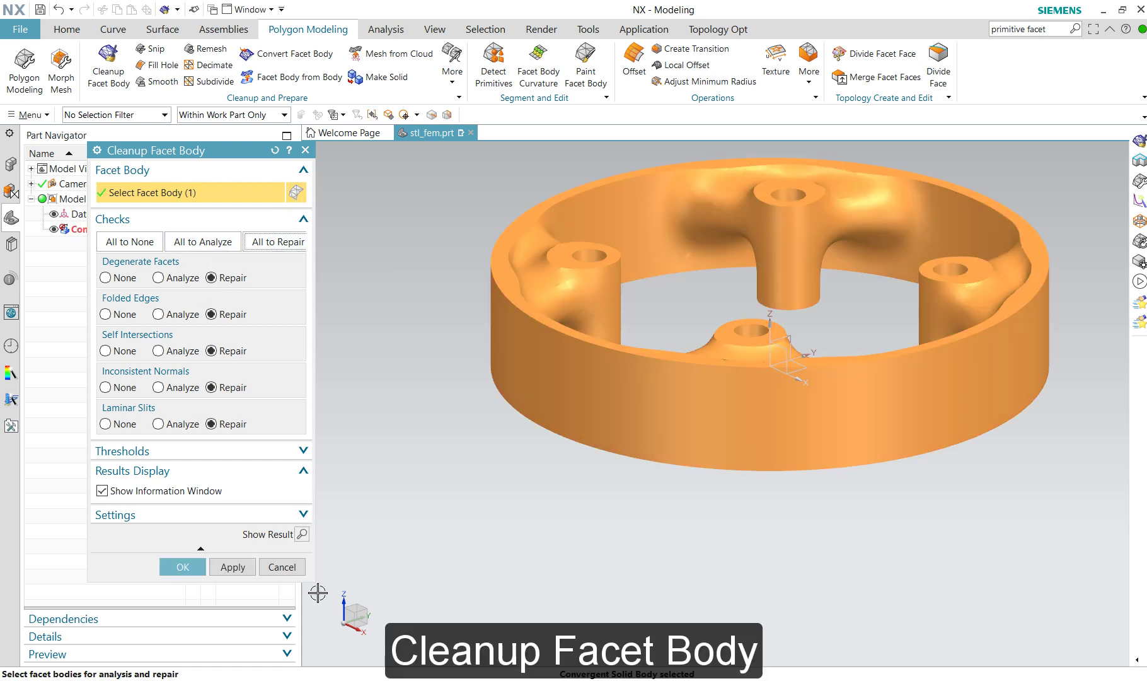
click(192, 569)
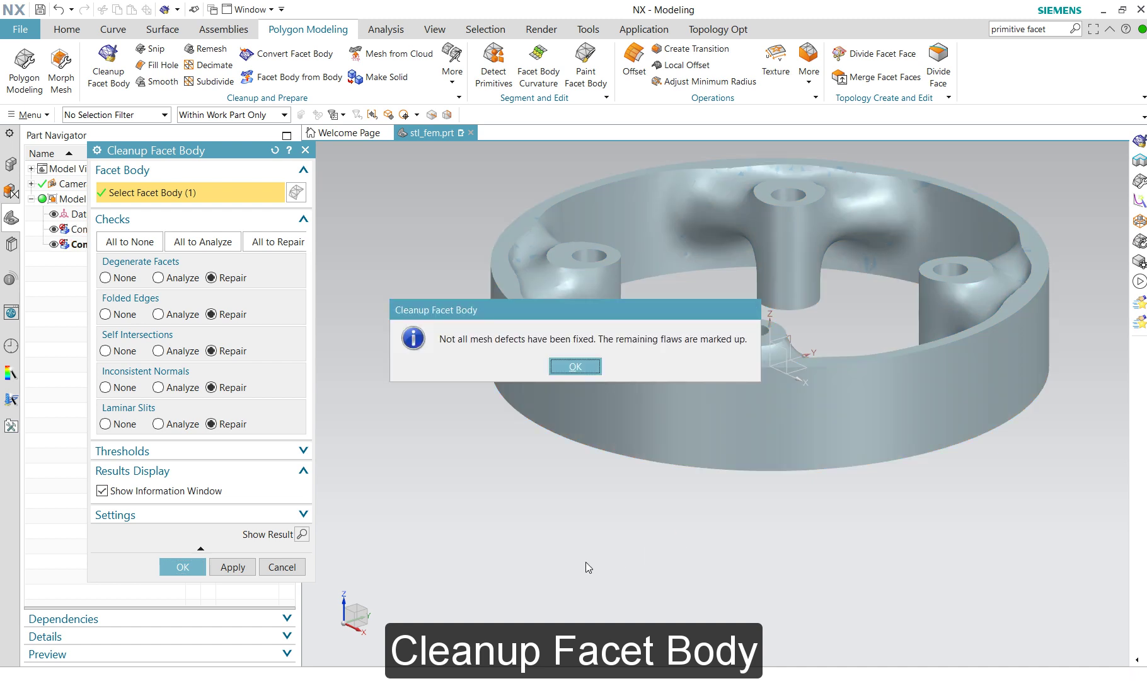
click(584, 366)
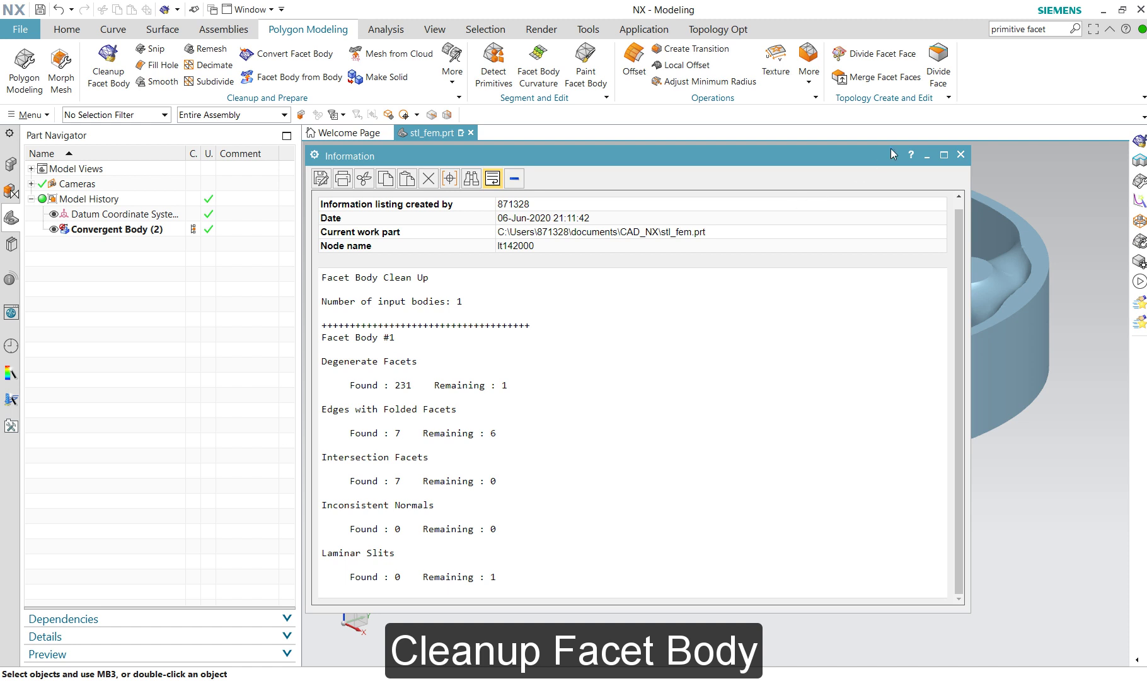
click(960, 155)
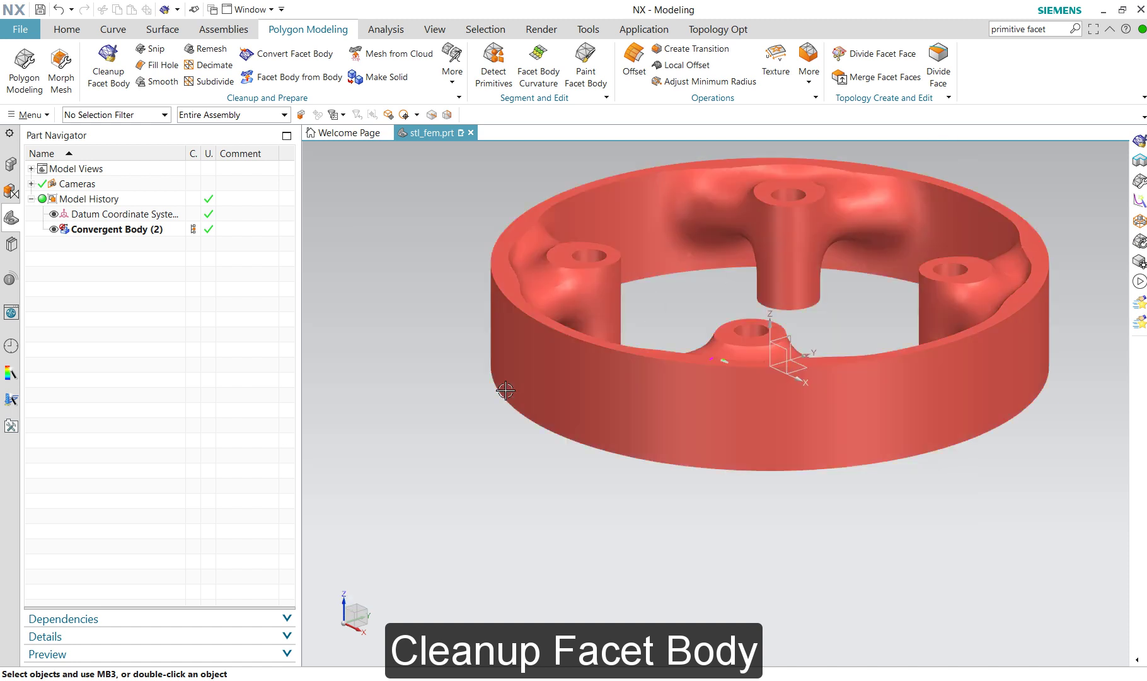
Step: Run a second repair cleanup on the ring's facet body, creating Convergent Body (3)
click(108, 63)
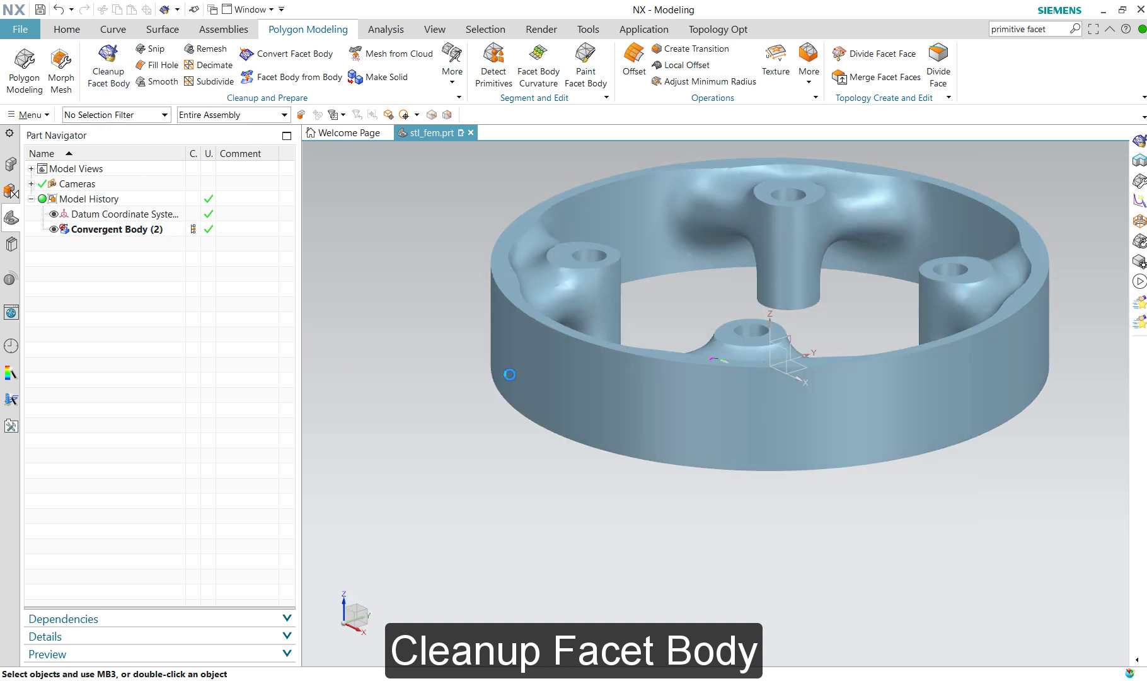
click(579, 376)
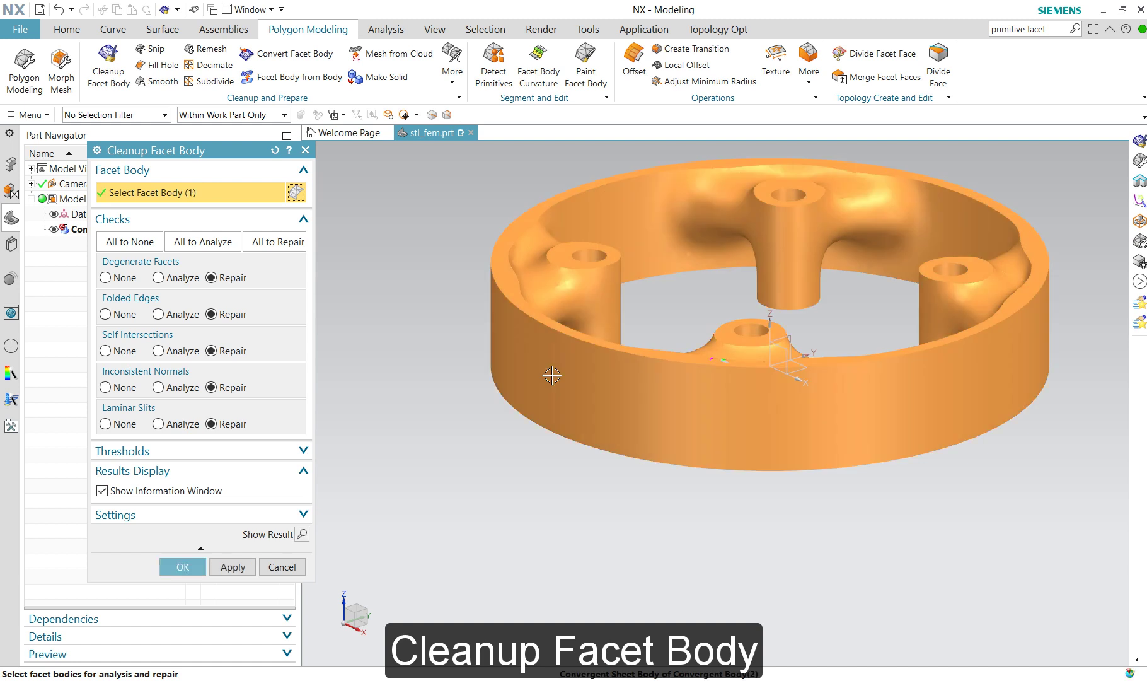
click(191, 569)
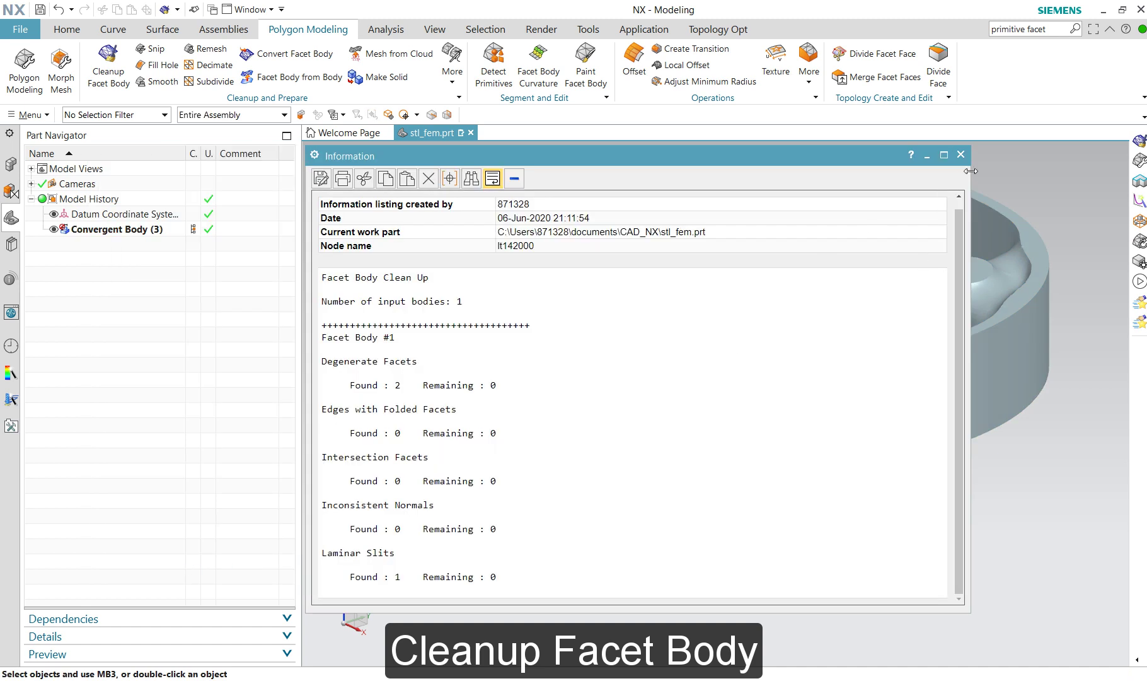
click(961, 154)
Step: Check the ring with an All to Analyze cleanup, which reports no faults
click(112, 69)
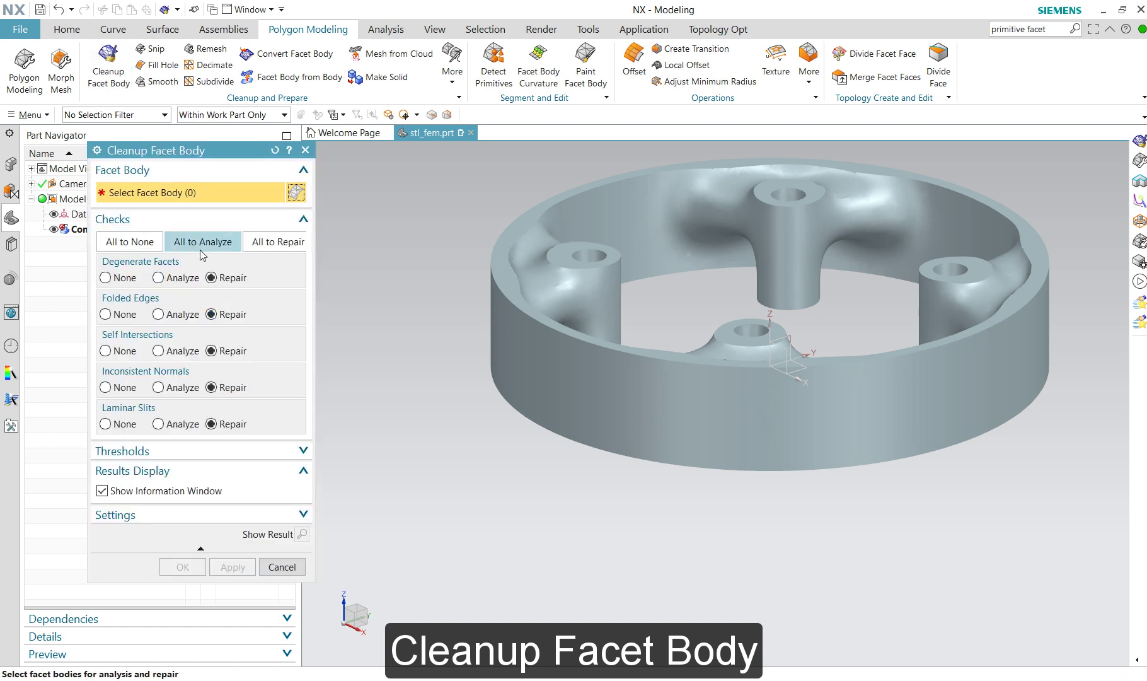
click(215, 246)
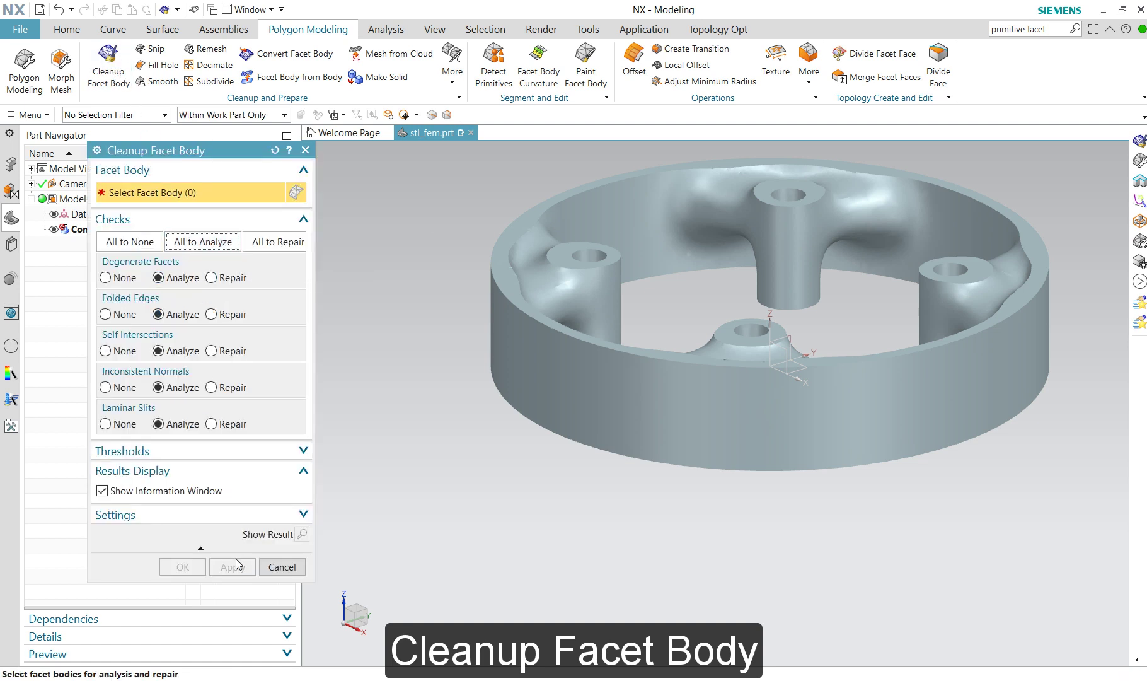
click(537, 348)
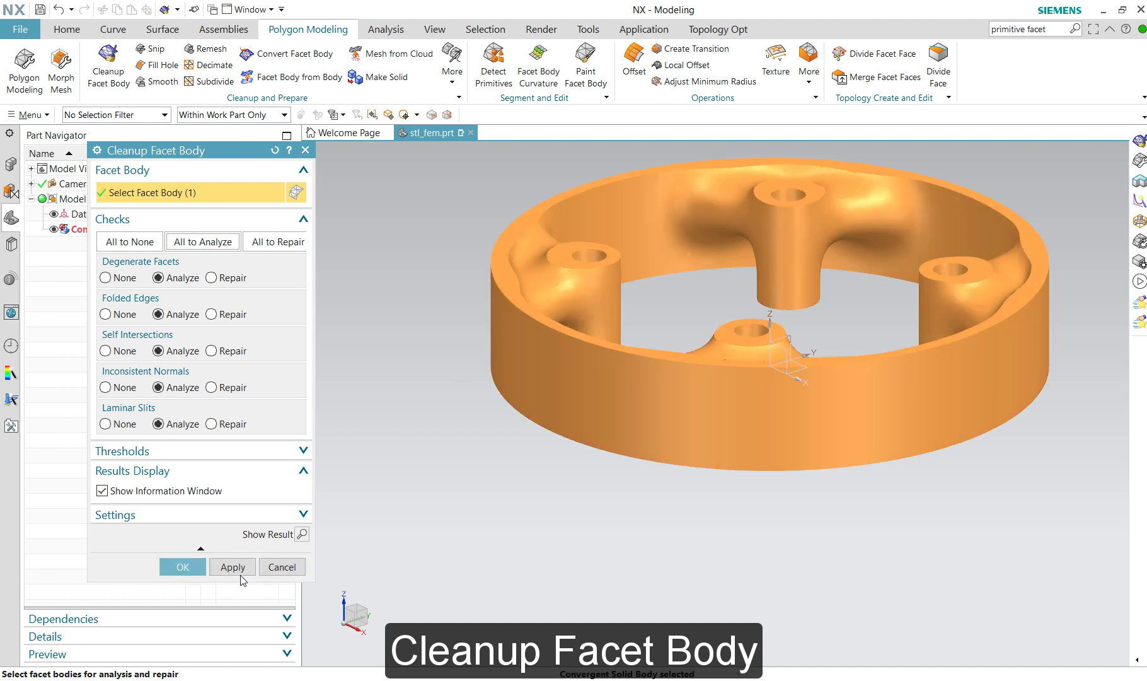
click(183, 567)
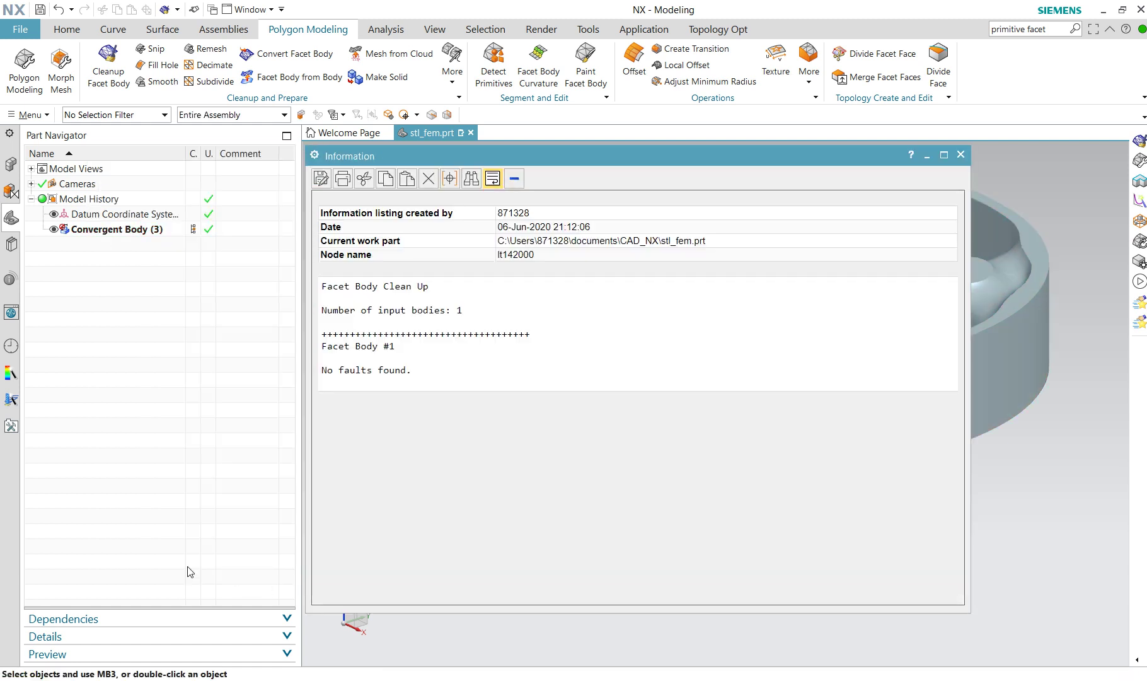
click(960, 155)
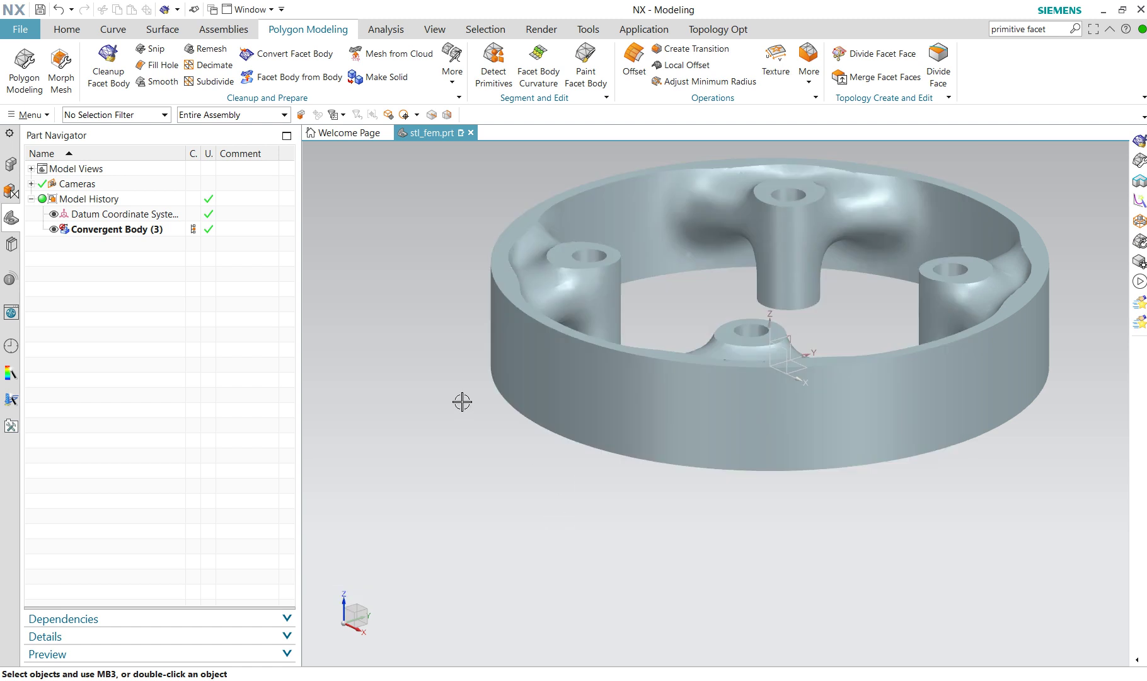
Step: Orbit to a top-down view of the ring and select Convergent Body (3)
shift+middle_drag(443, 410, 419, 429)
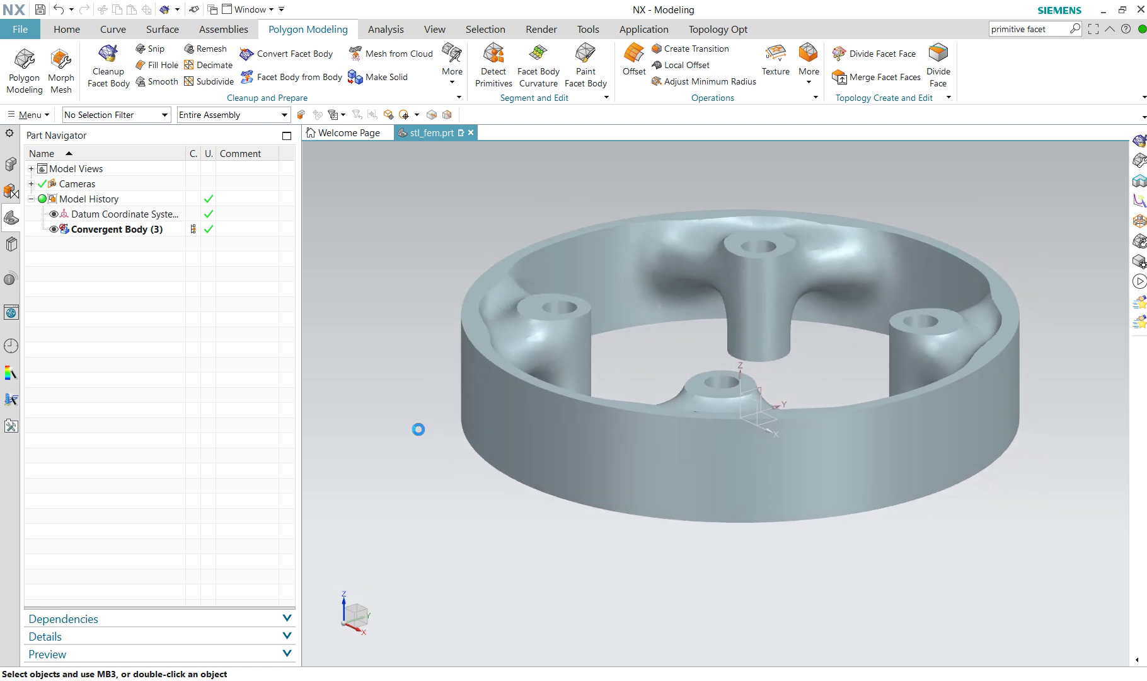
middle_drag(605, 353, 618, 413)
scroll(617, 412, down, 3)
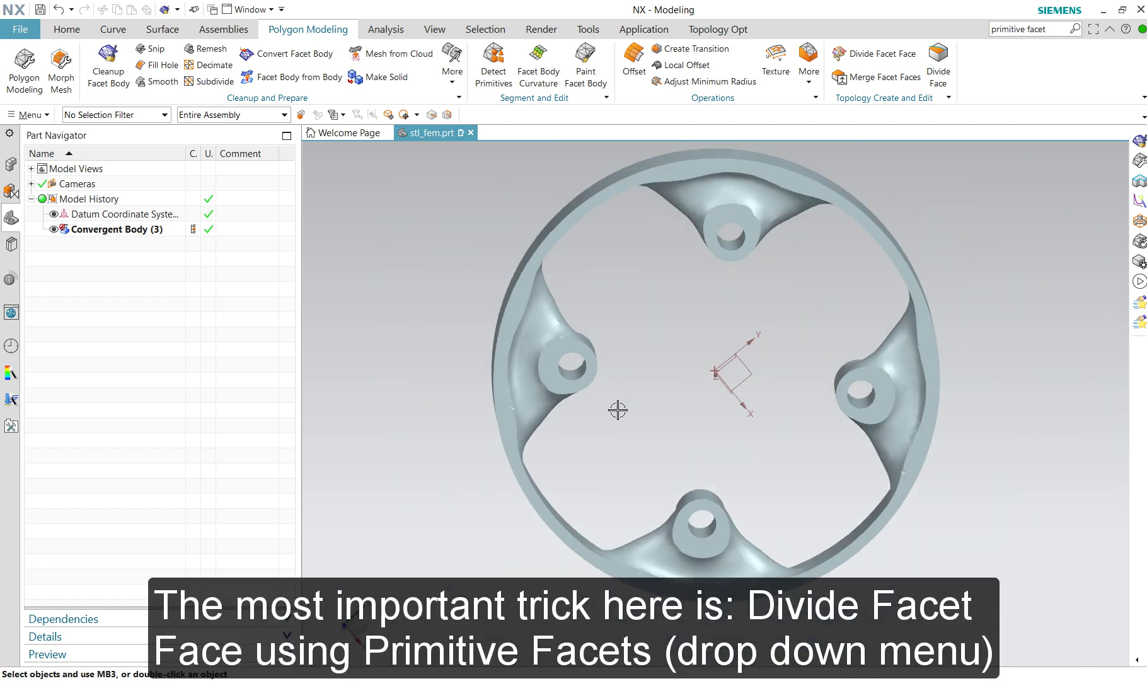
click(497, 357)
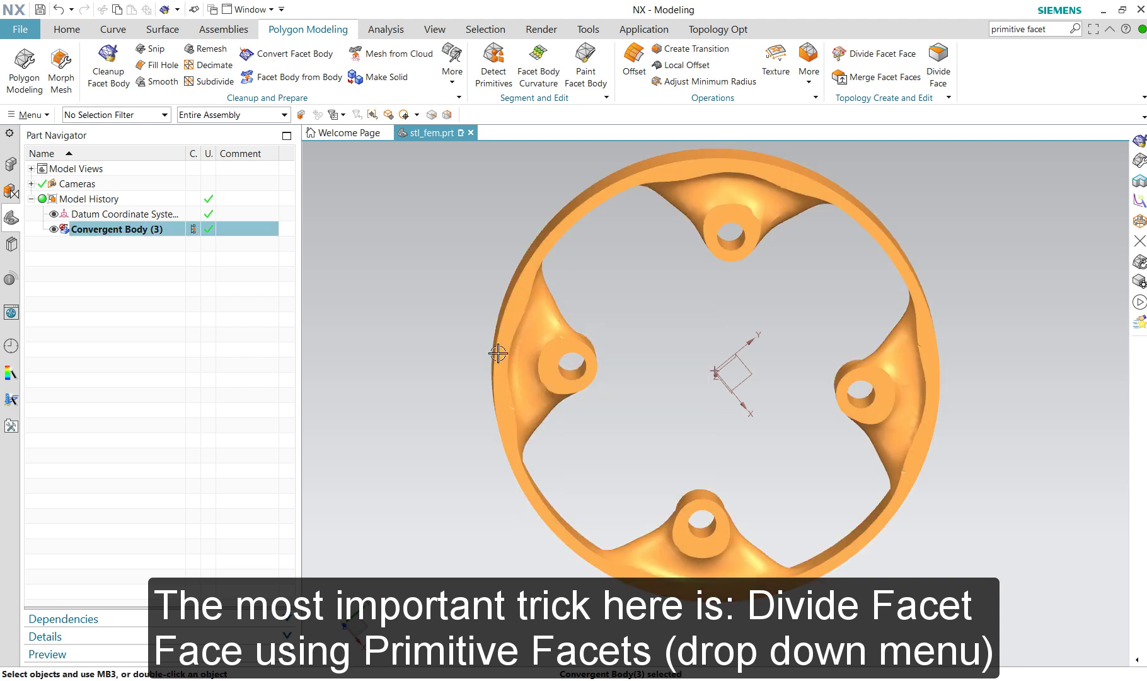
middle_drag(671, 346, 674, 351)
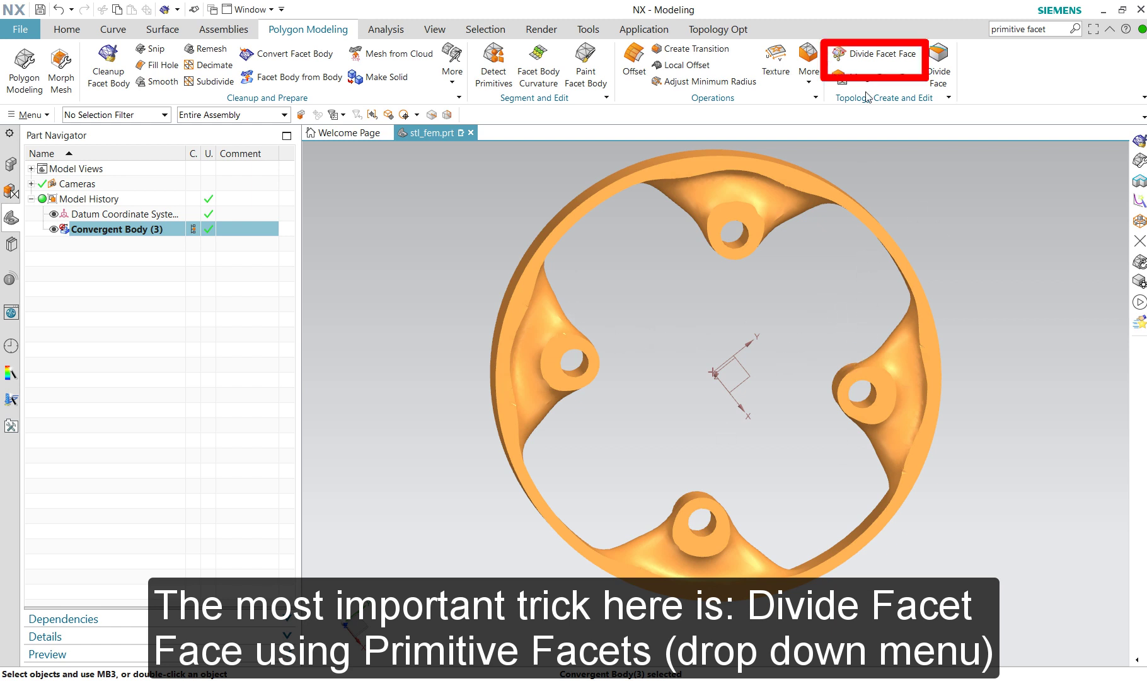
Step: Divide off the ring's outer cylindrical rim as a 3053-facet face using the Primitive Facets rule
click(878, 57)
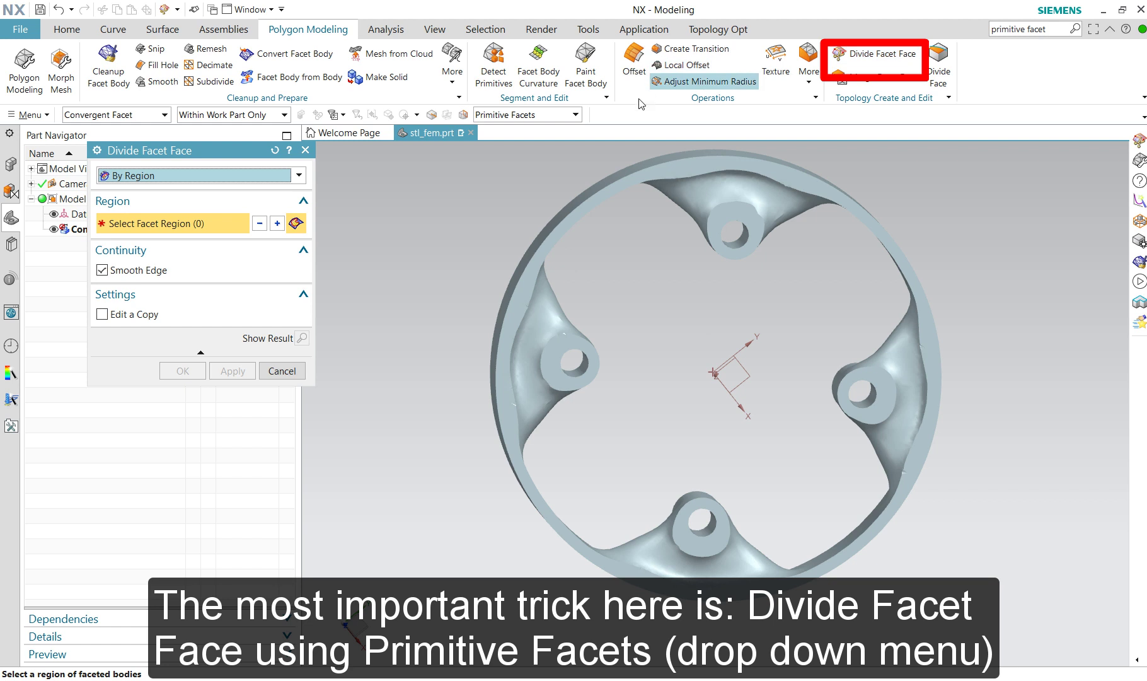
click(576, 115)
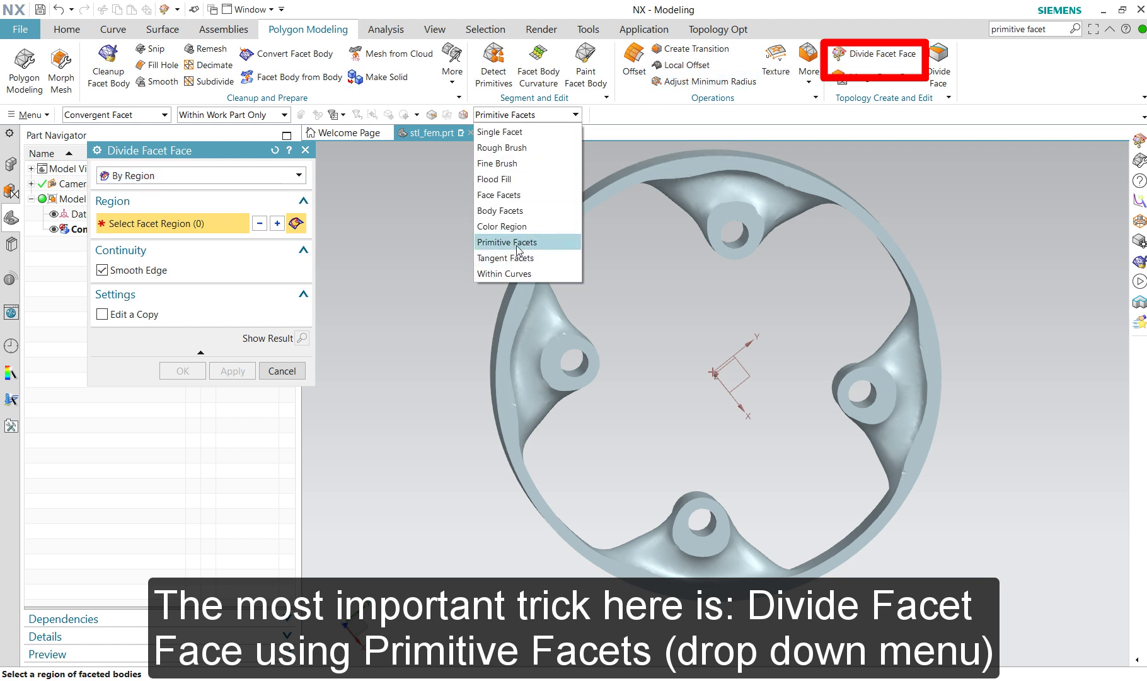
click(514, 131)
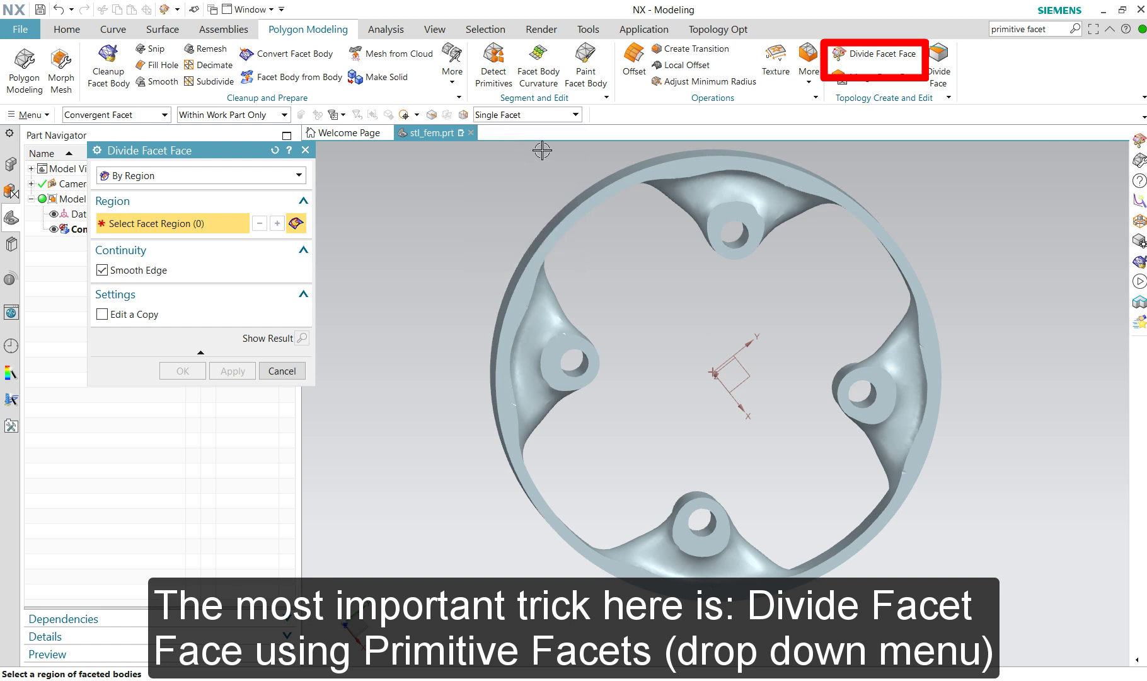
click(575, 115)
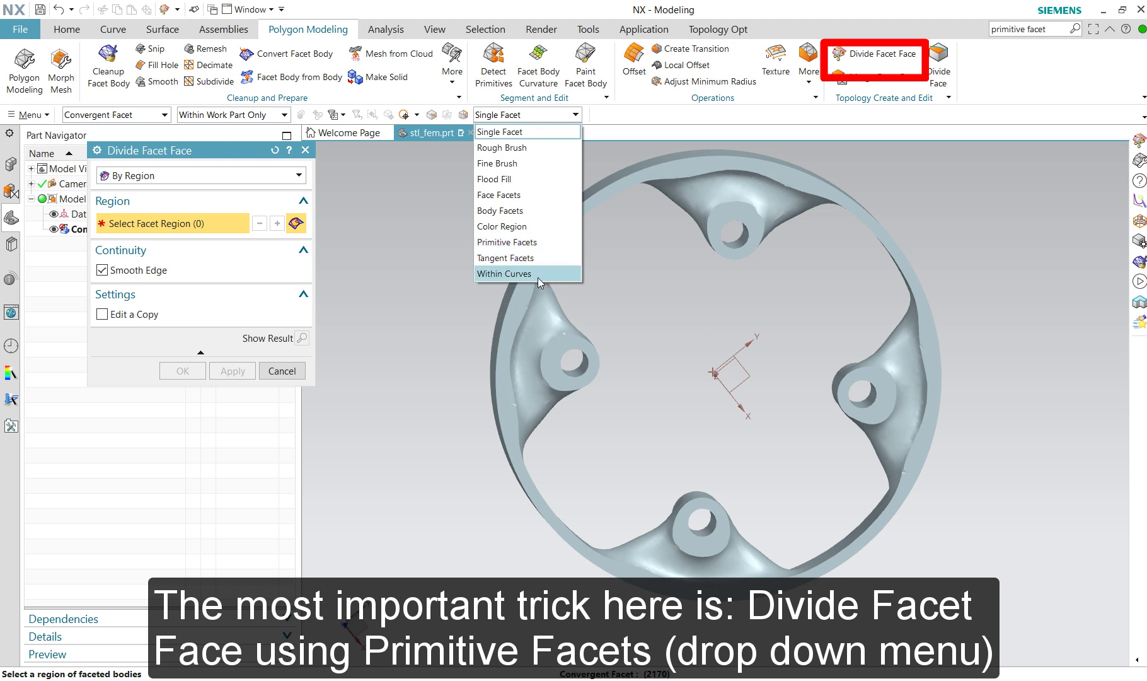
click(499, 242)
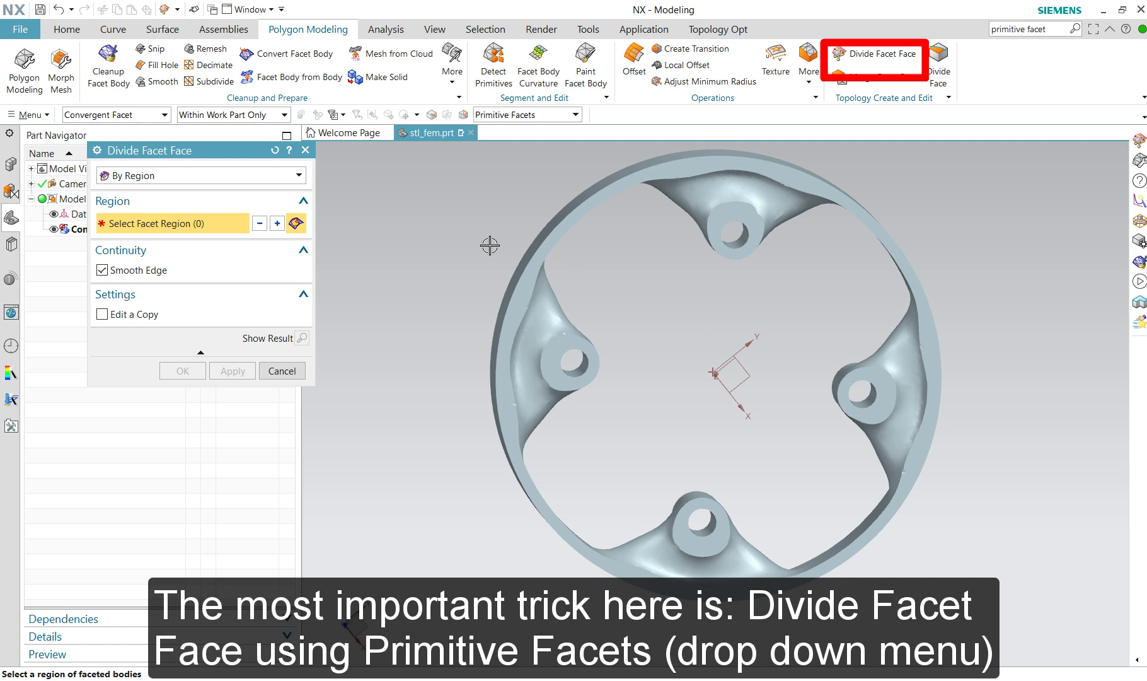
middle_drag(653, 382, 642, 348)
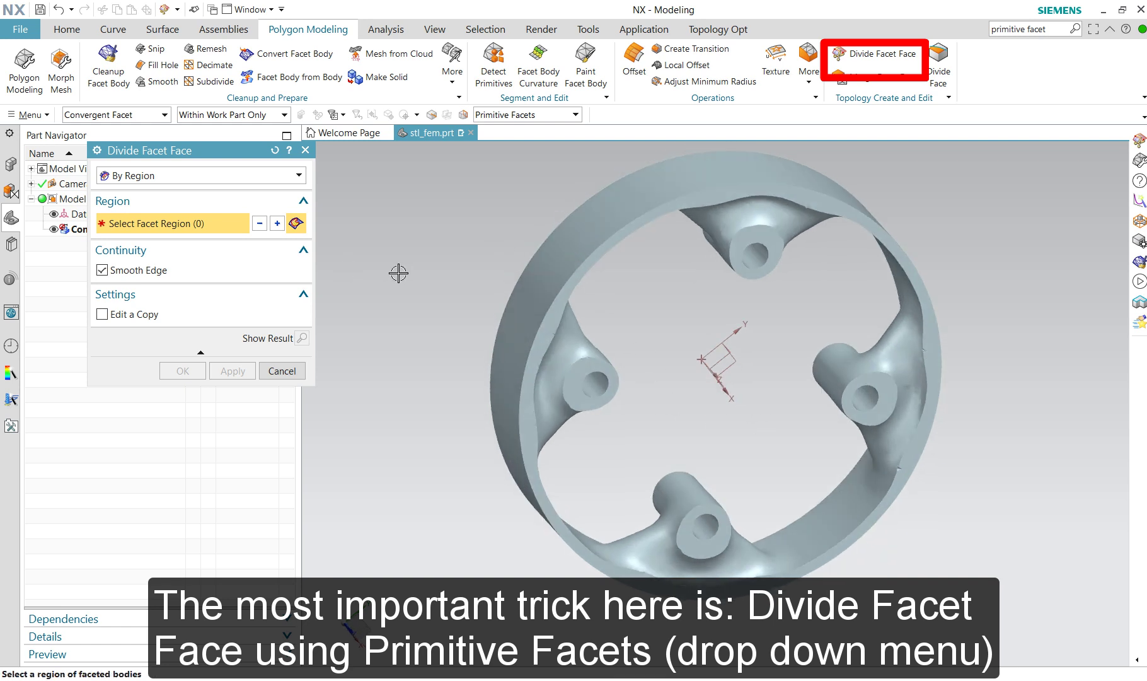
click(541, 276)
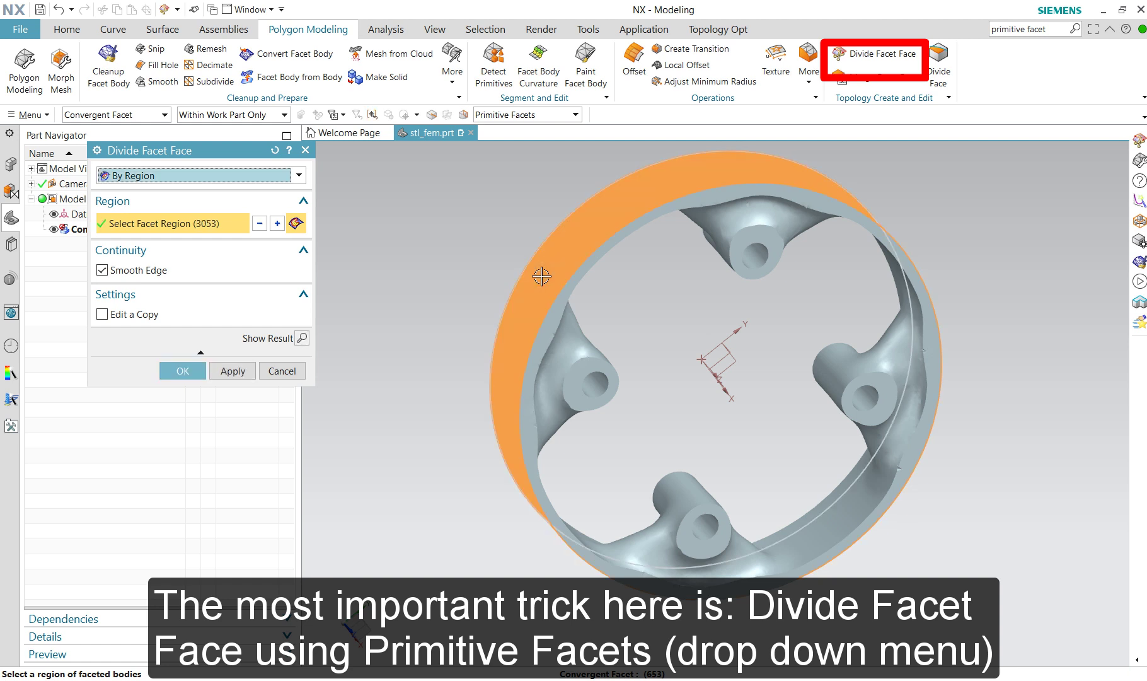
middle_drag(491, 543, 465, 505)
click(232, 371)
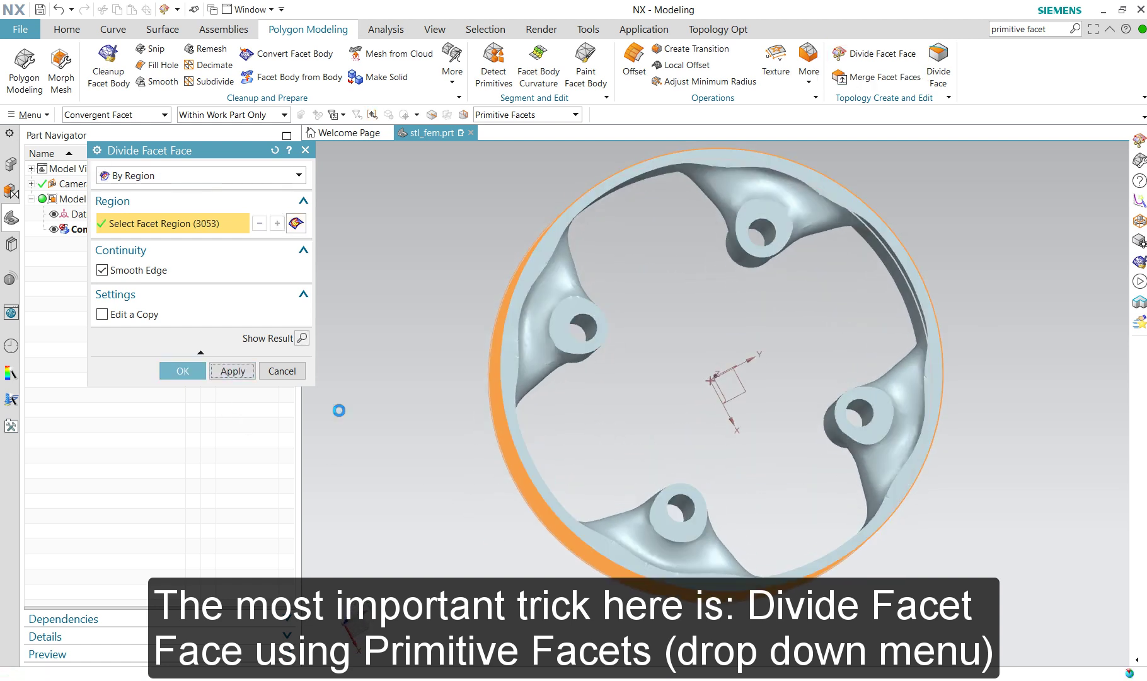
mouse_move(607, 392)
middle_down()
mouse_move(628, 430)
mouse_move(619, 402)
middle_up()
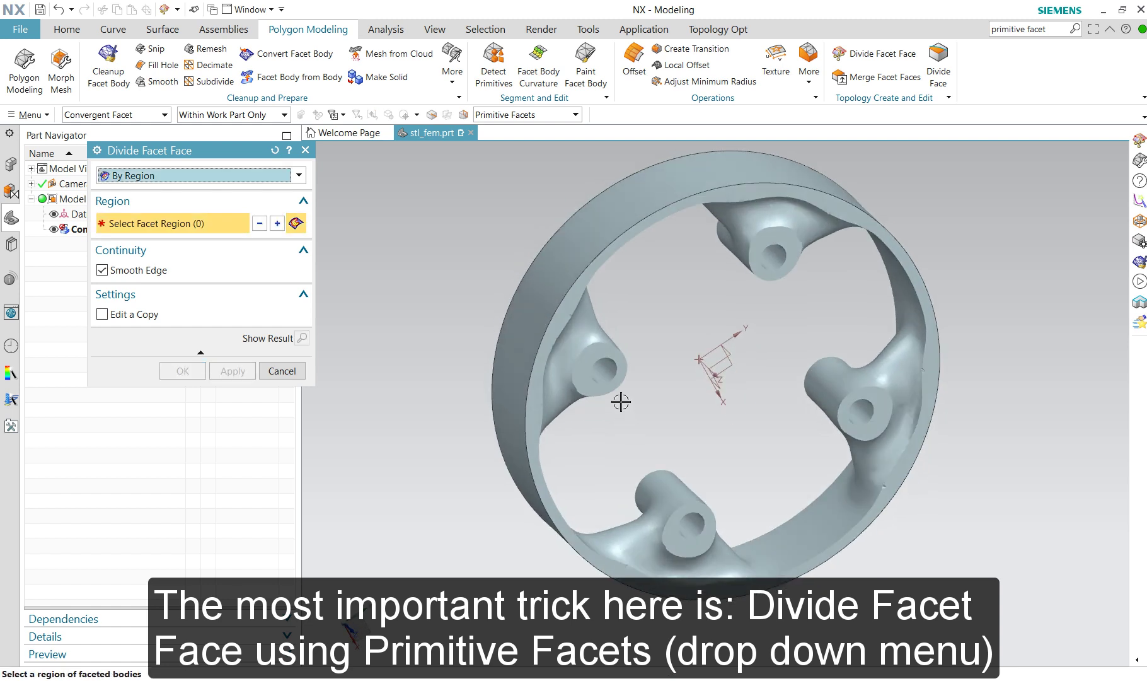
Step: Split the surfaces of the four bolt holes off together as a 9428-facet face
click(604, 370)
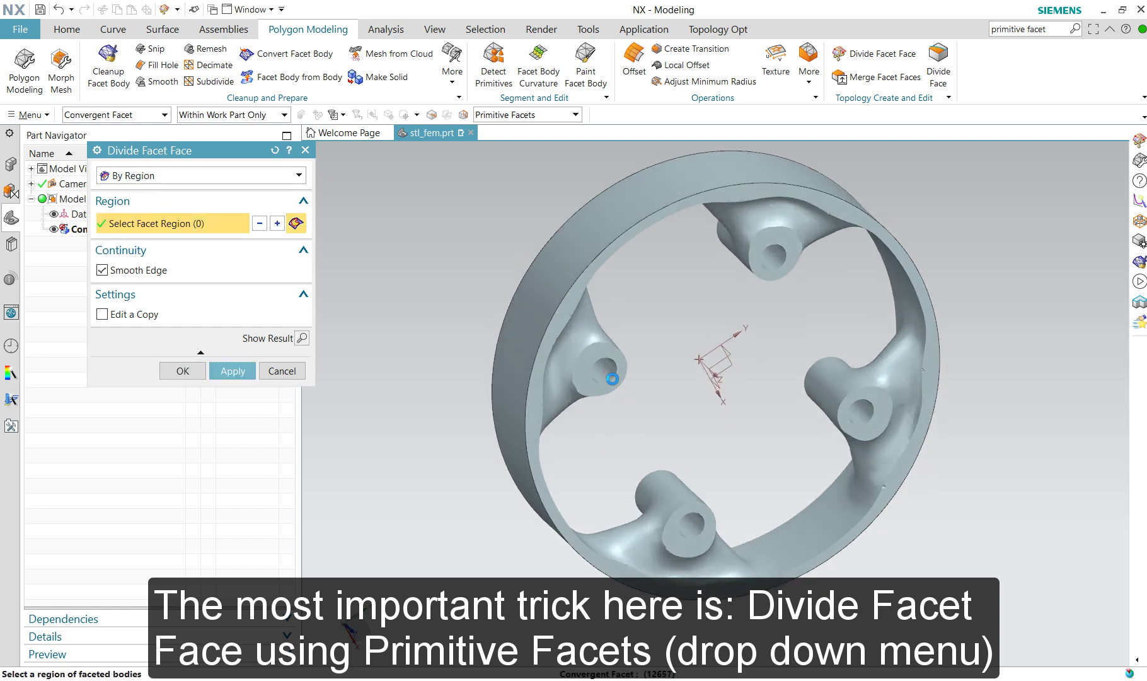
click(776, 256)
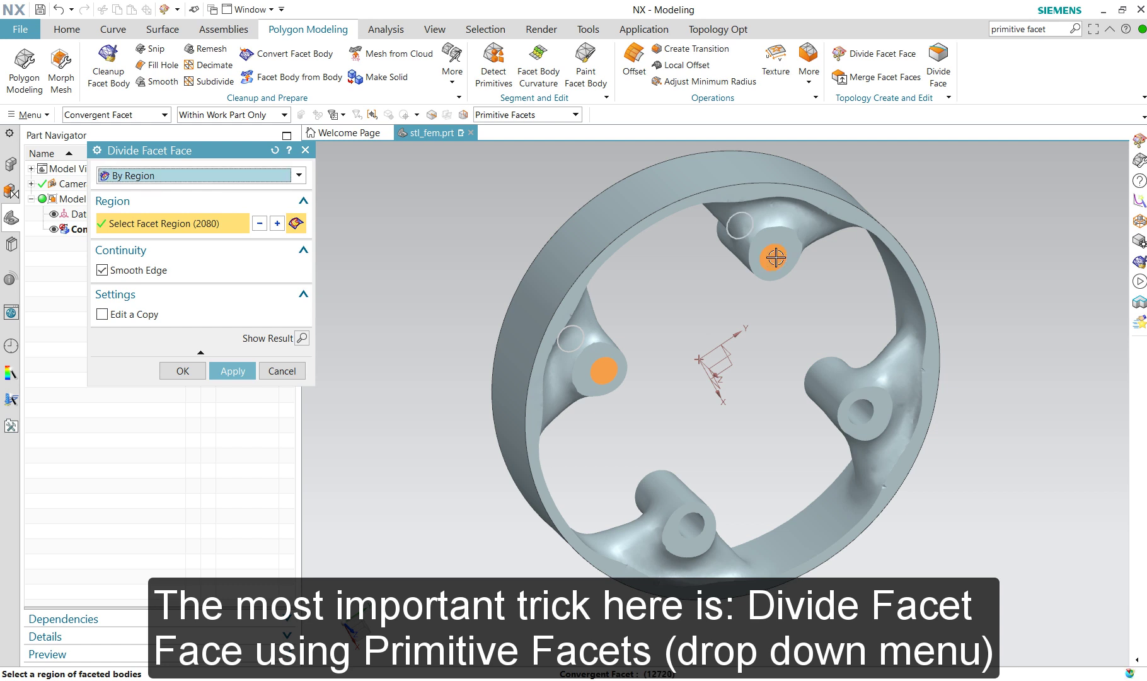
click(864, 411)
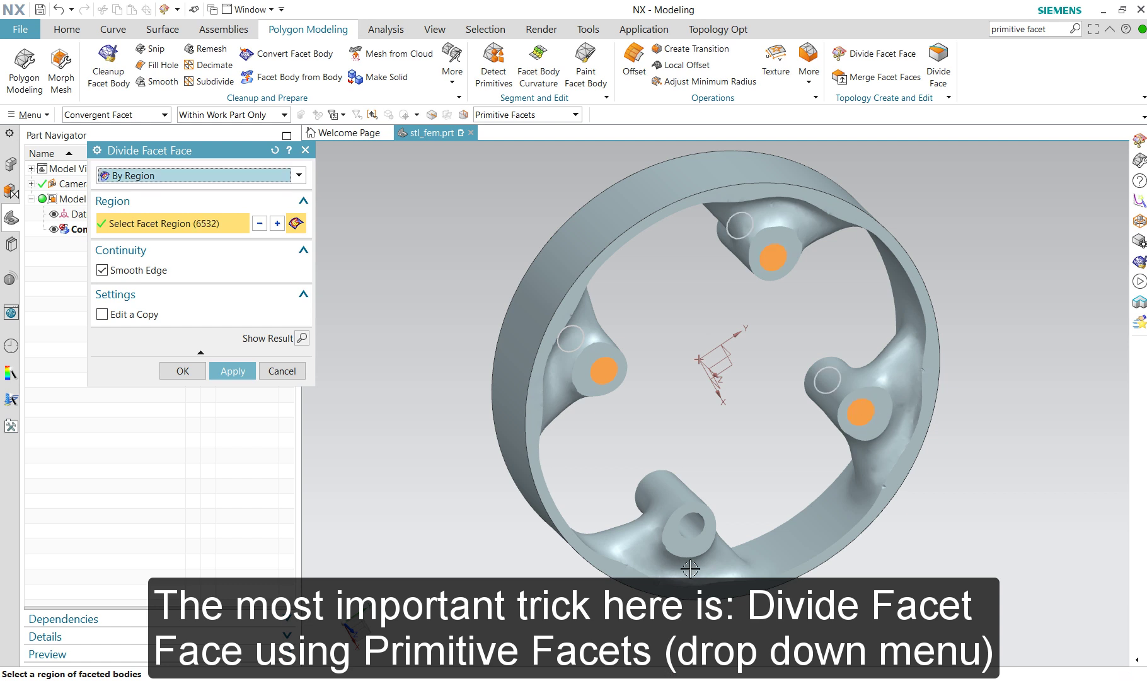
click(694, 526)
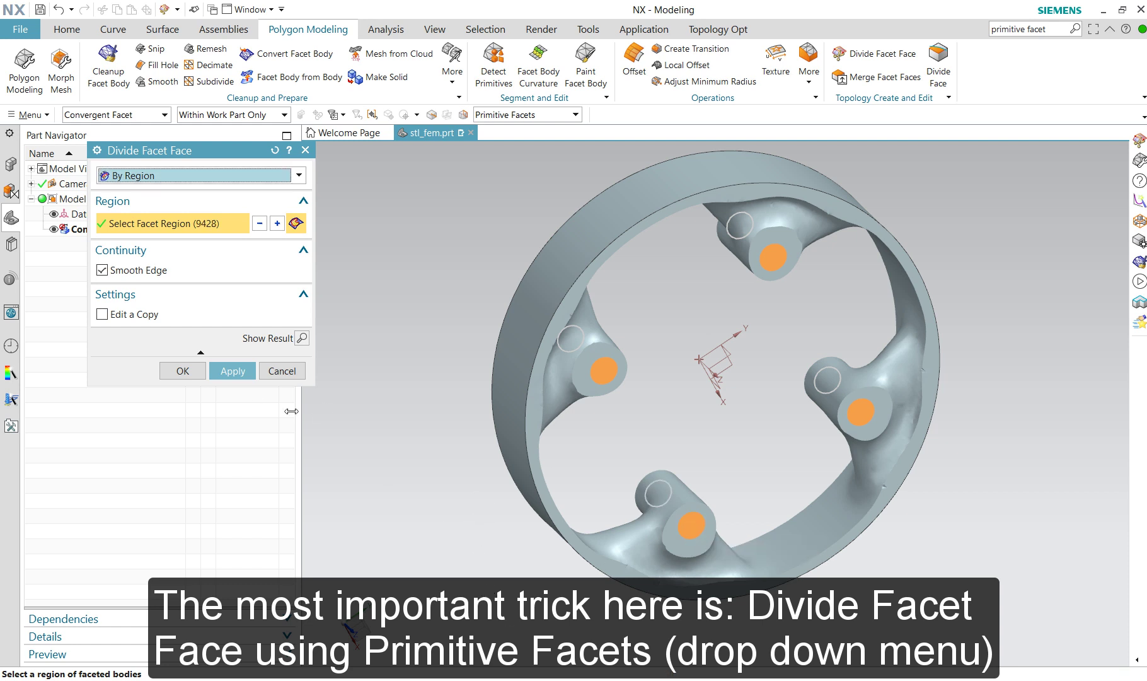
click(234, 371)
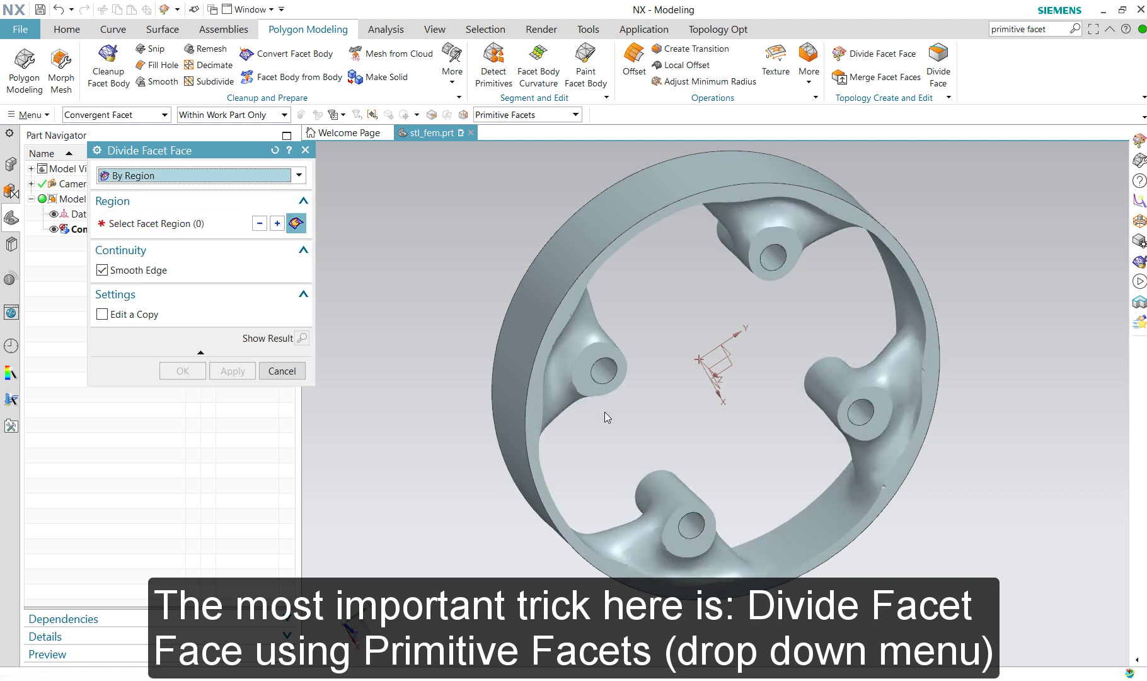
Step: Select the annular end faces around the four bolt holes on the near side of the ring
click(590, 384)
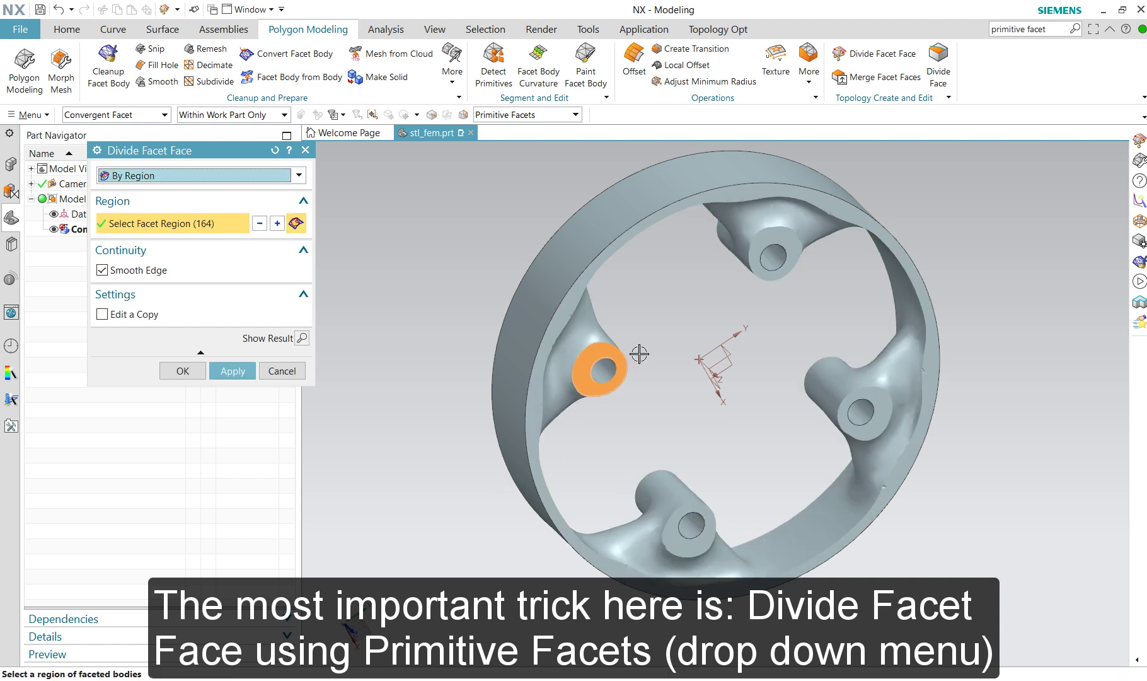
click(763, 272)
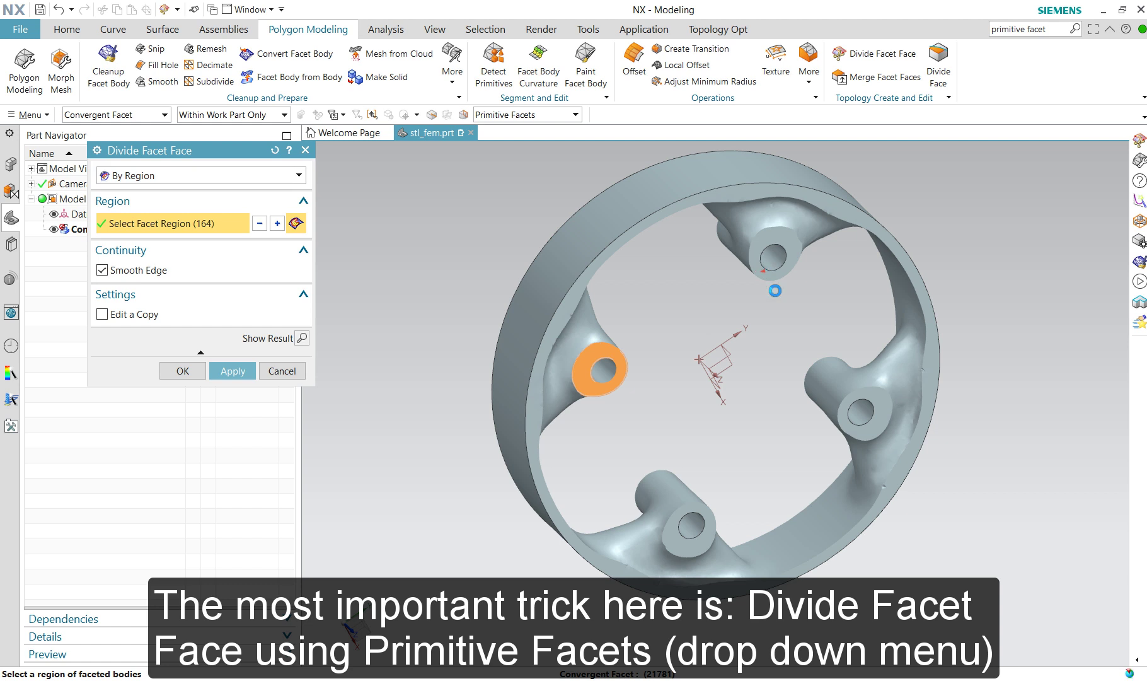
click(870, 399)
click(686, 550)
Step: Turn the ring over, add the four far-side boss end faces, and finish the 1186-facet division
middle_drag(586, 477, 681, 495)
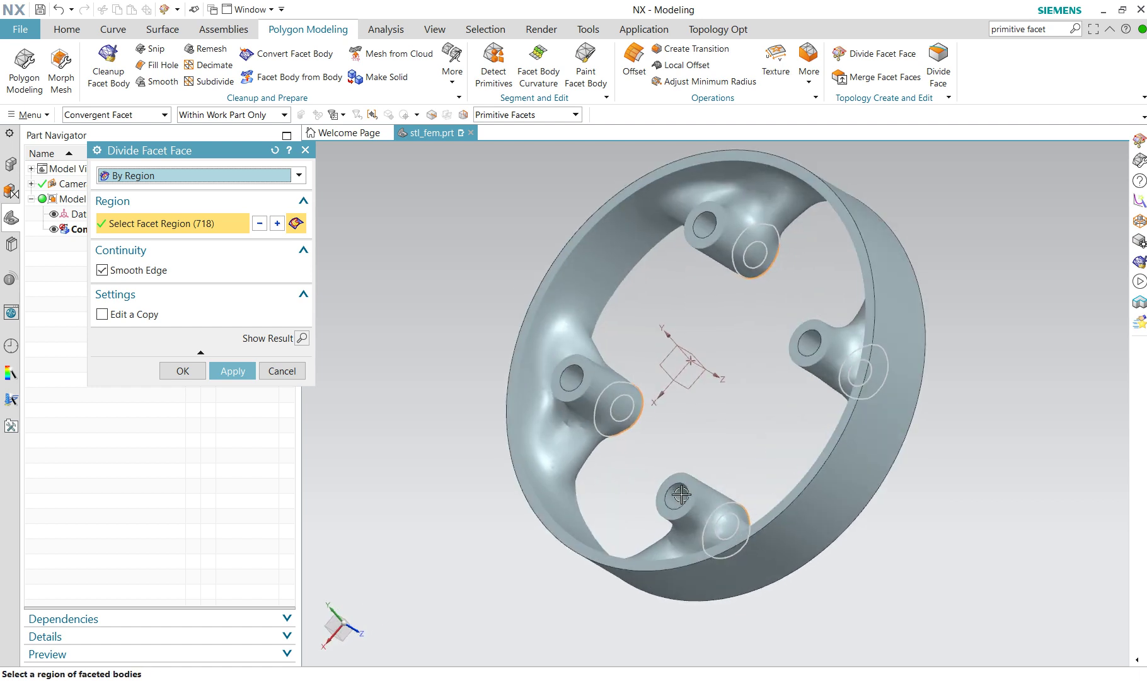
scroll(681, 480, up, 2)
click(681, 480)
click(486, 297)
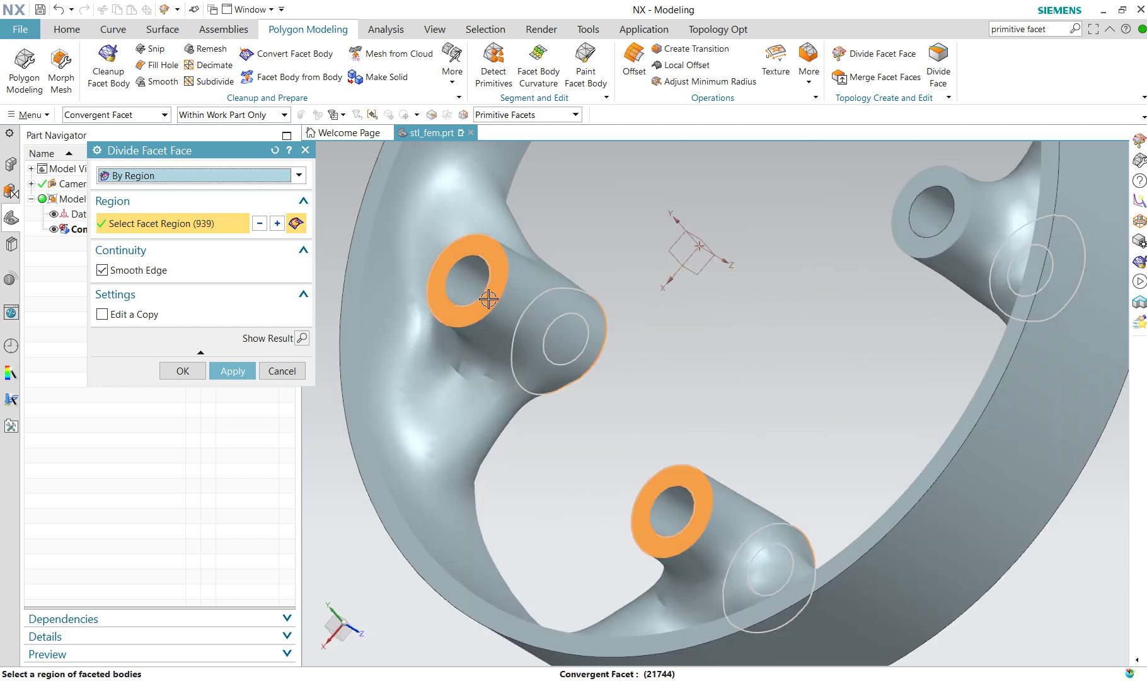
click(923, 251)
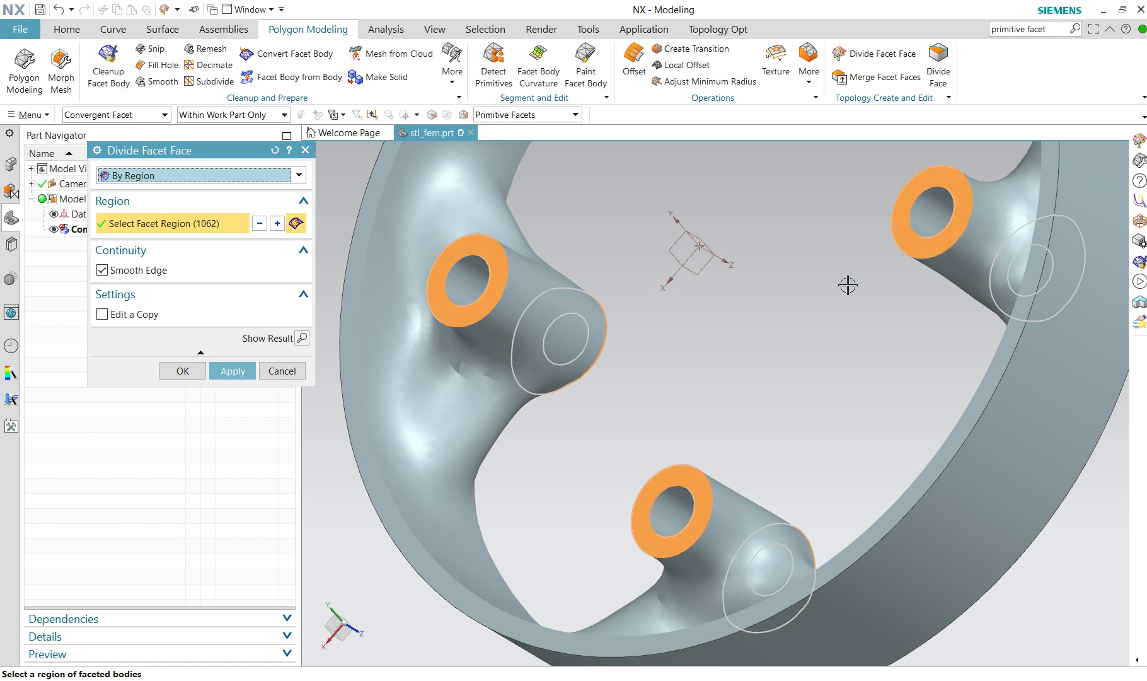
scroll(824, 292, down, 3)
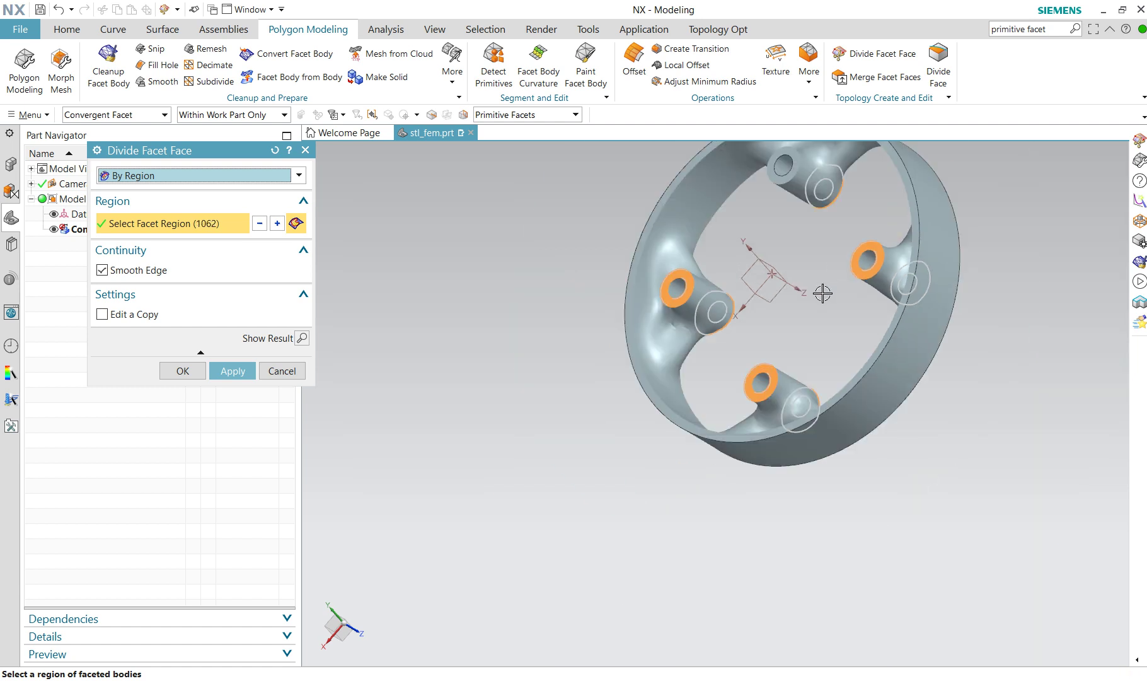
click(782, 185)
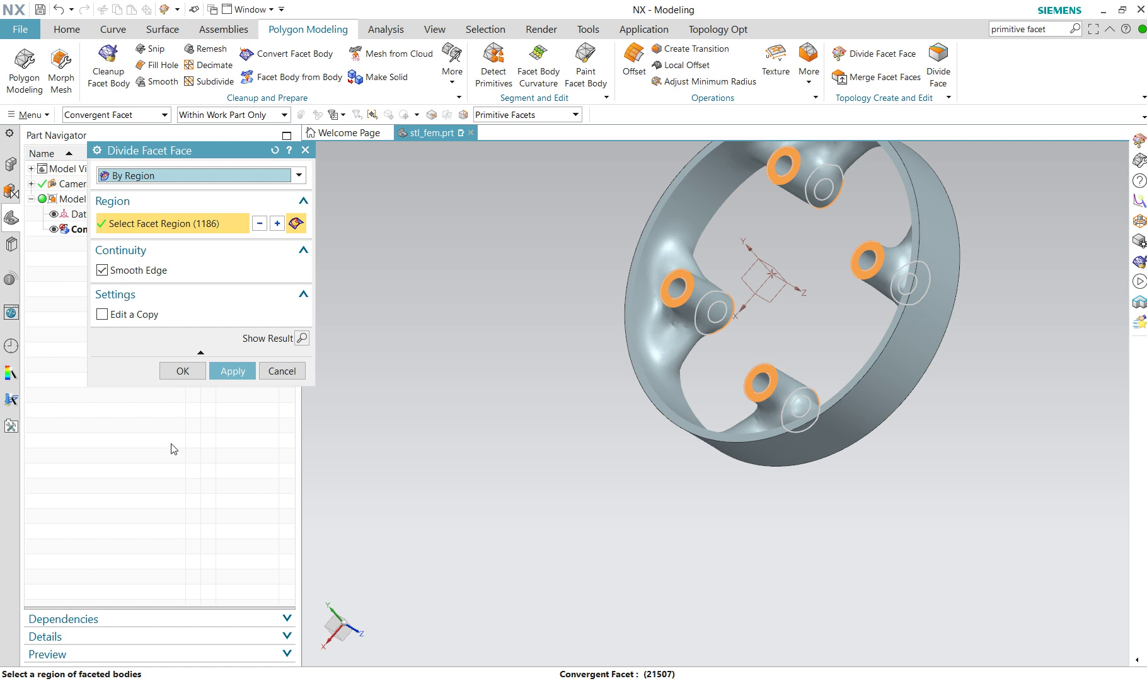
click(201, 373)
middle_drag(637, 450, 672, 299)
Step: Dismiss the QuickPick list of overlapping objects and save the stl_fem.prt part file
click(673, 300)
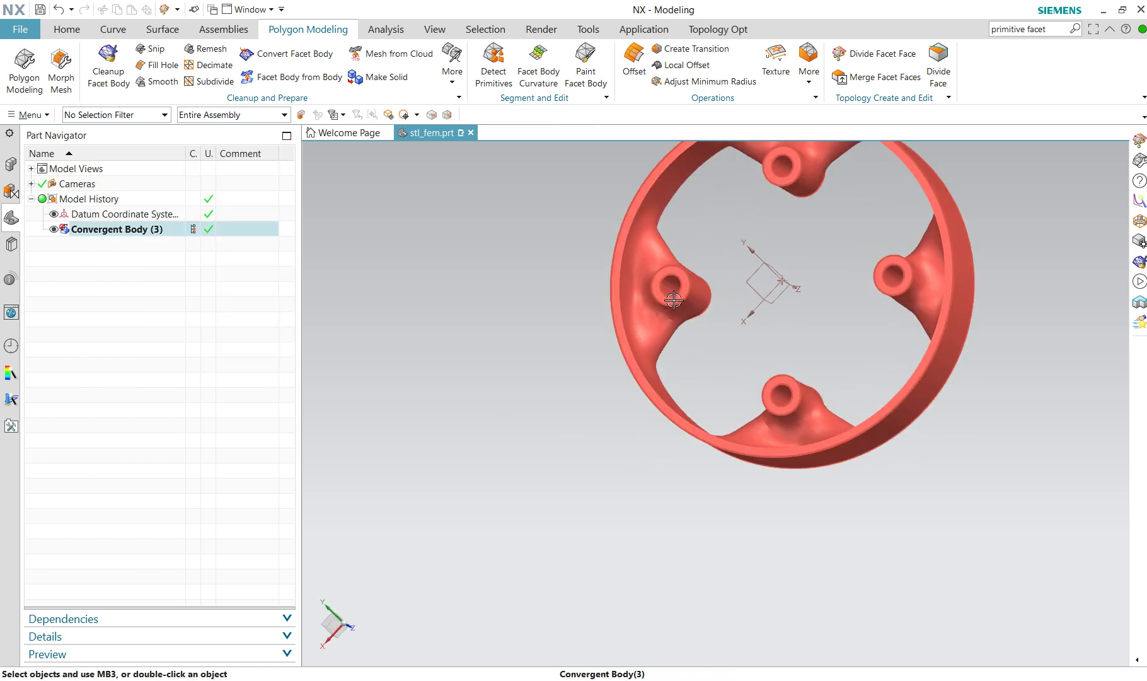
click(674, 300)
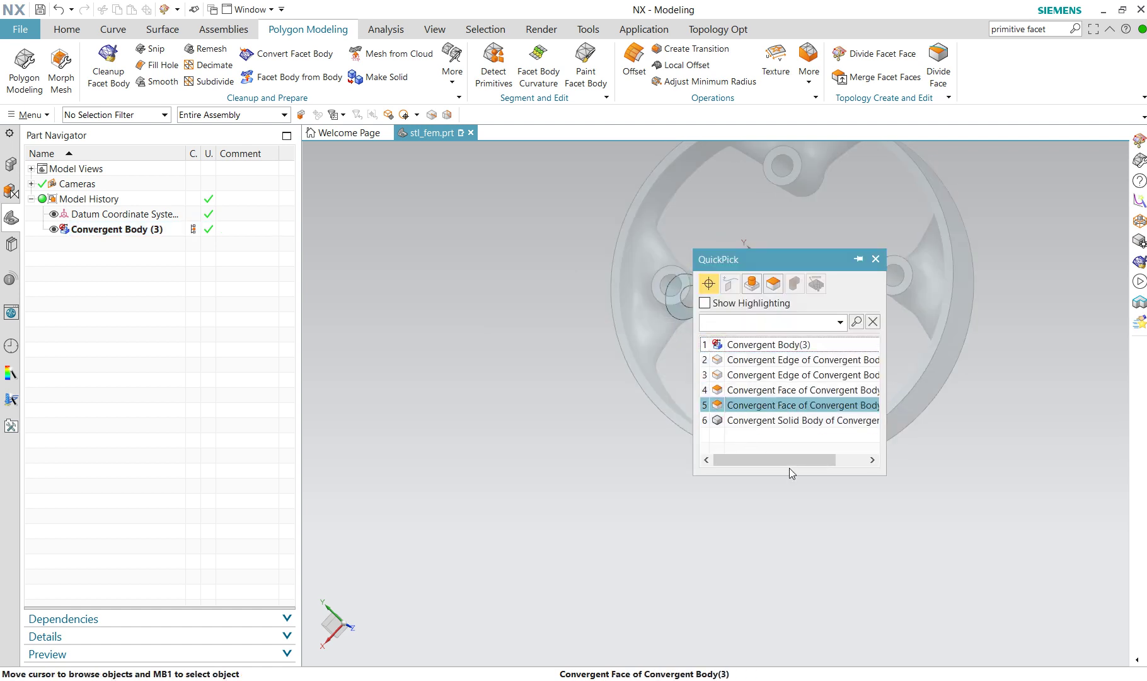
click(873, 259)
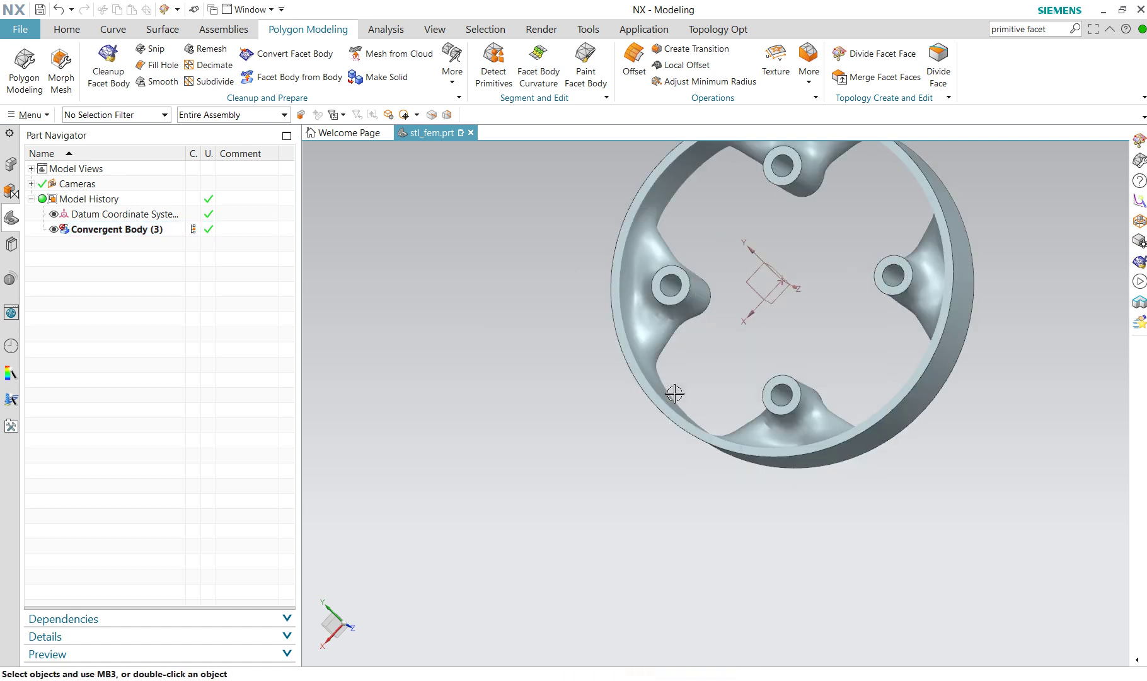
shift+middle_drag(724, 375, 605, 438)
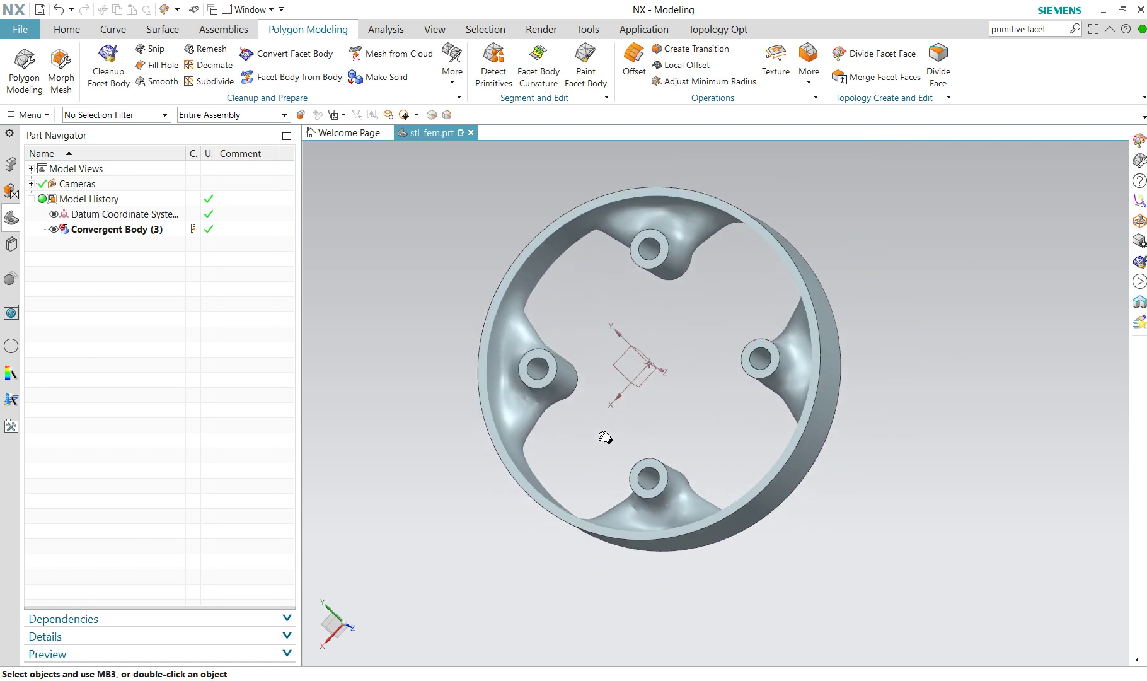
click(40, 10)
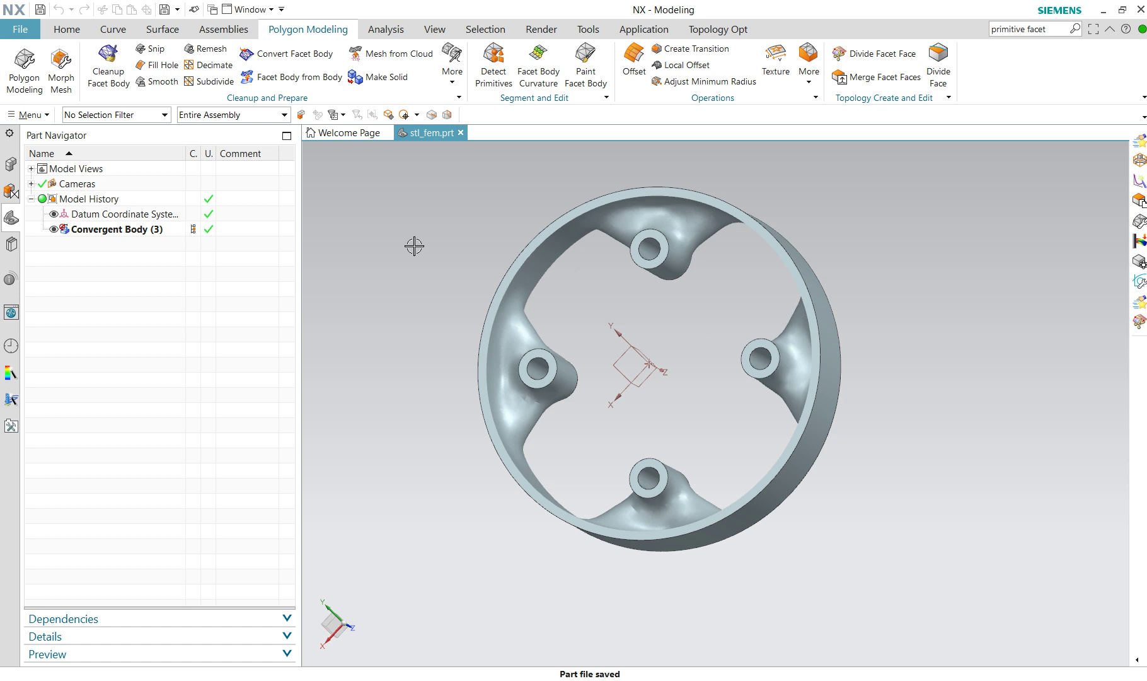
click(622, 36)
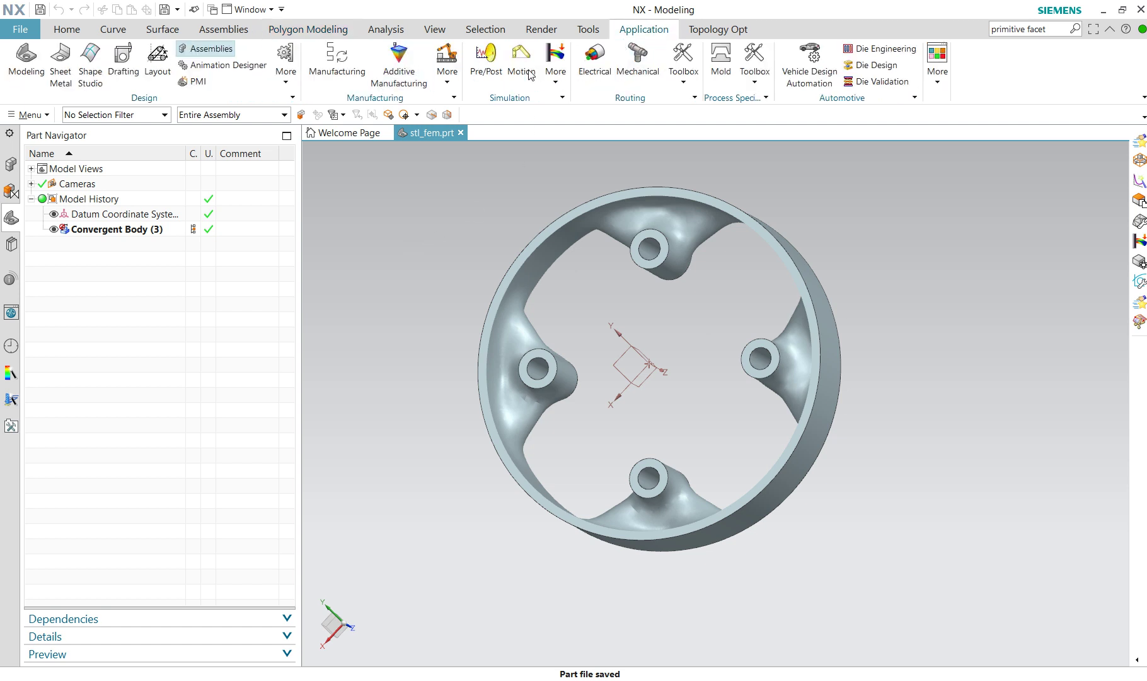
Step: Switch to Pre/Post and create the stl_fem_sim1 FEM and simulation with SOL 101 Linear Statics Solution 1
click(492, 66)
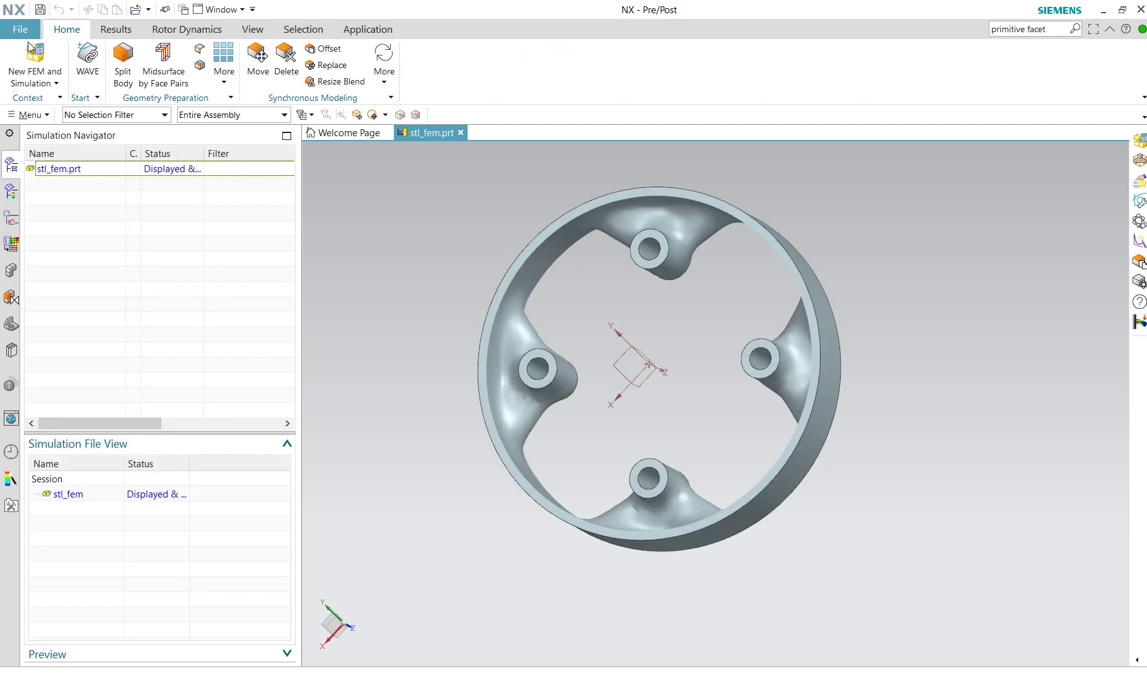
click(18, 60)
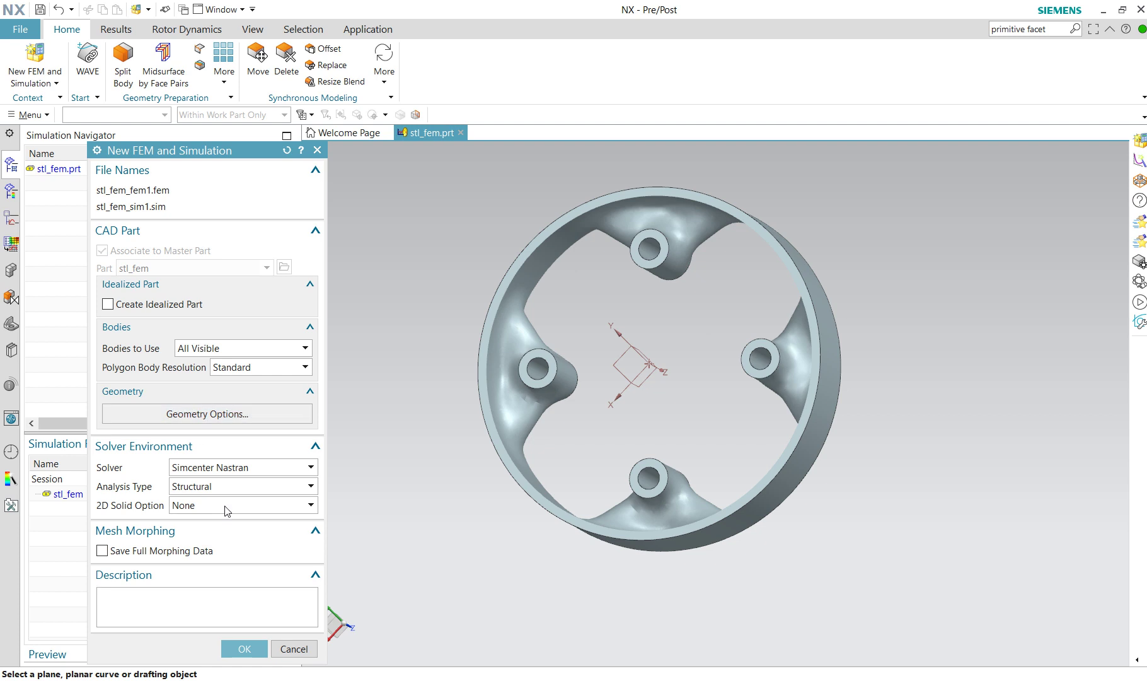
click(240, 646)
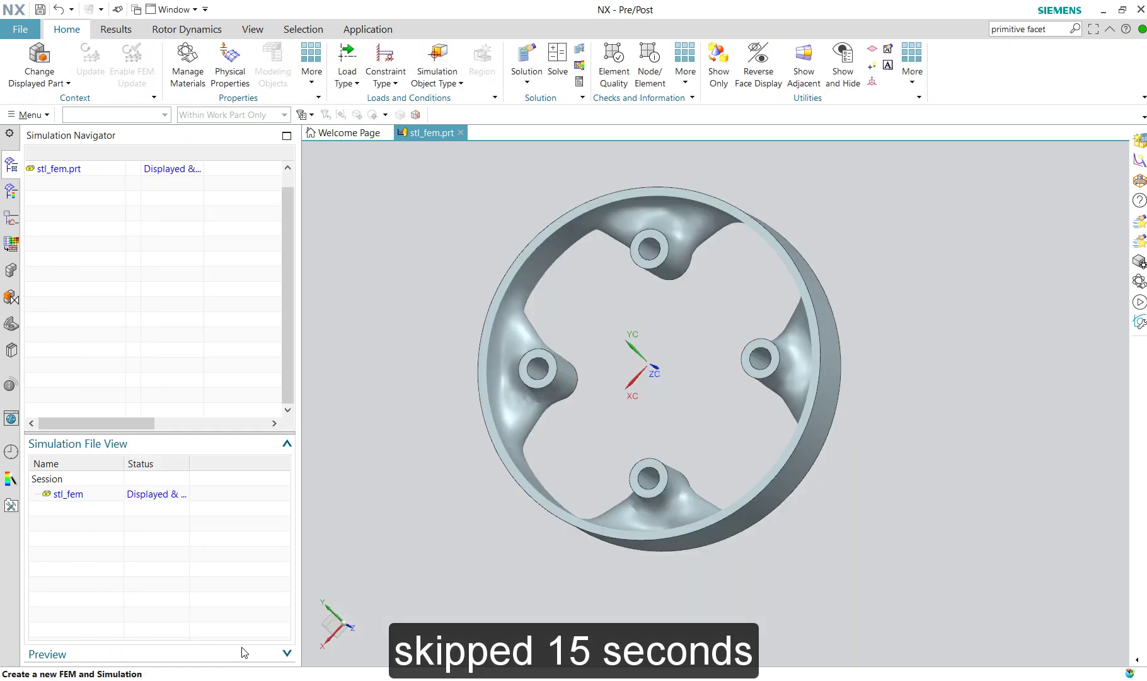
drag(216, 144, 178, 71)
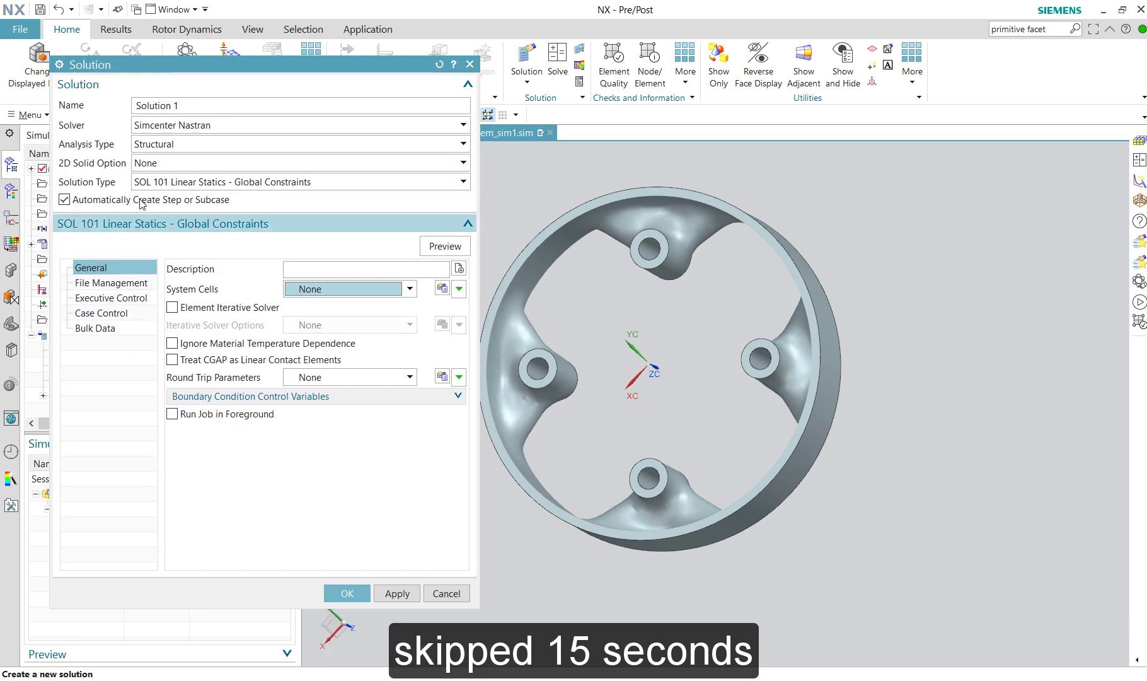
click(350, 593)
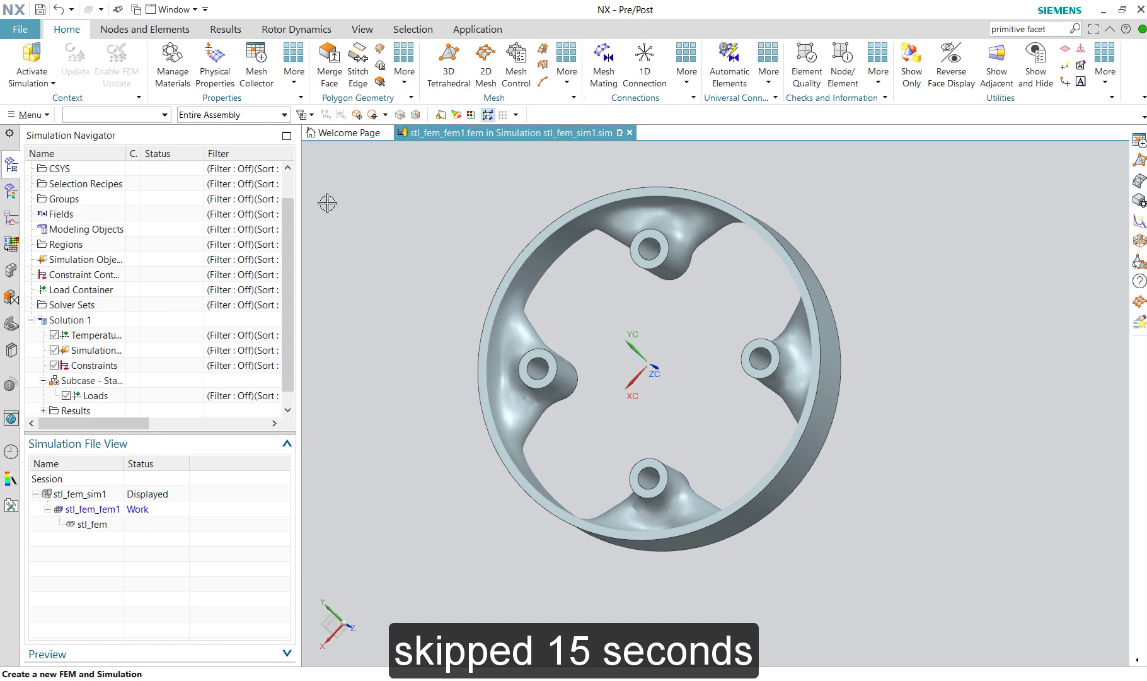
Step: Mesh the ring body with 3D tetrahedral elements of 8 mm size
click(447, 59)
click(536, 266)
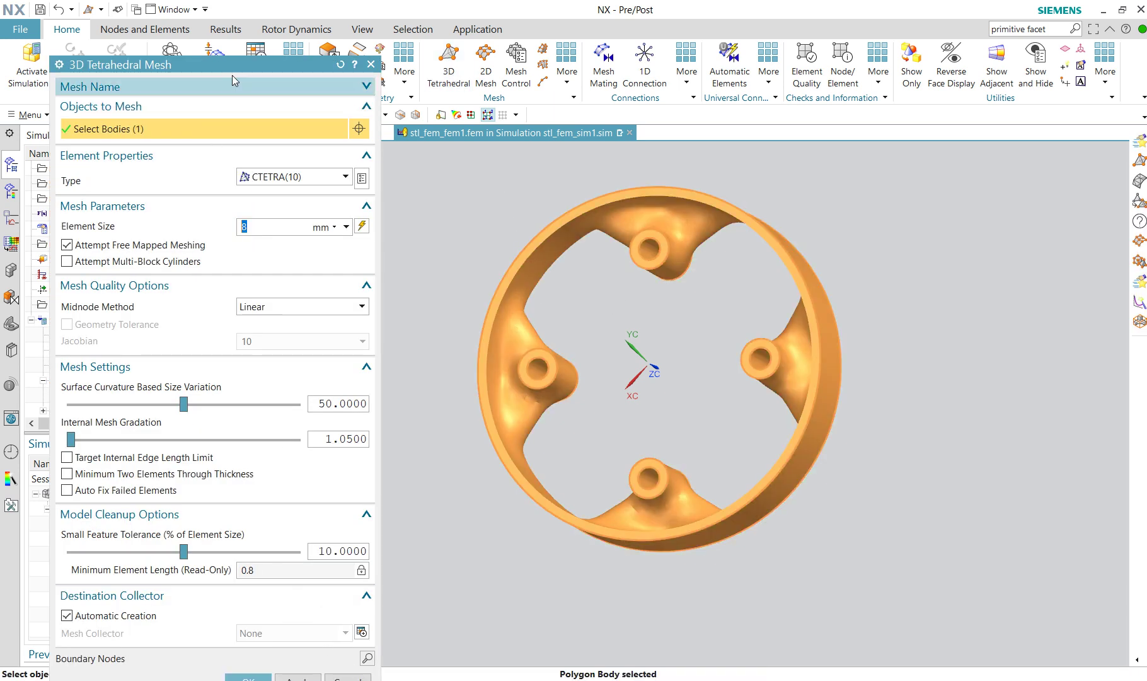
drag(242, 66, 242, 30)
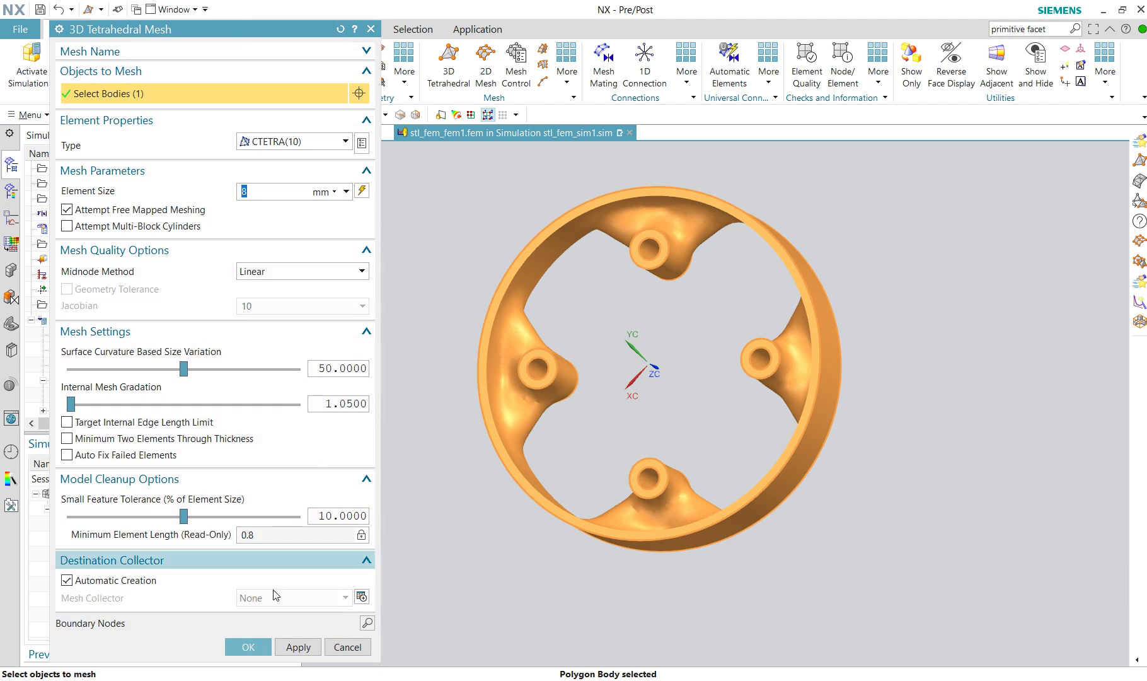
click(246, 653)
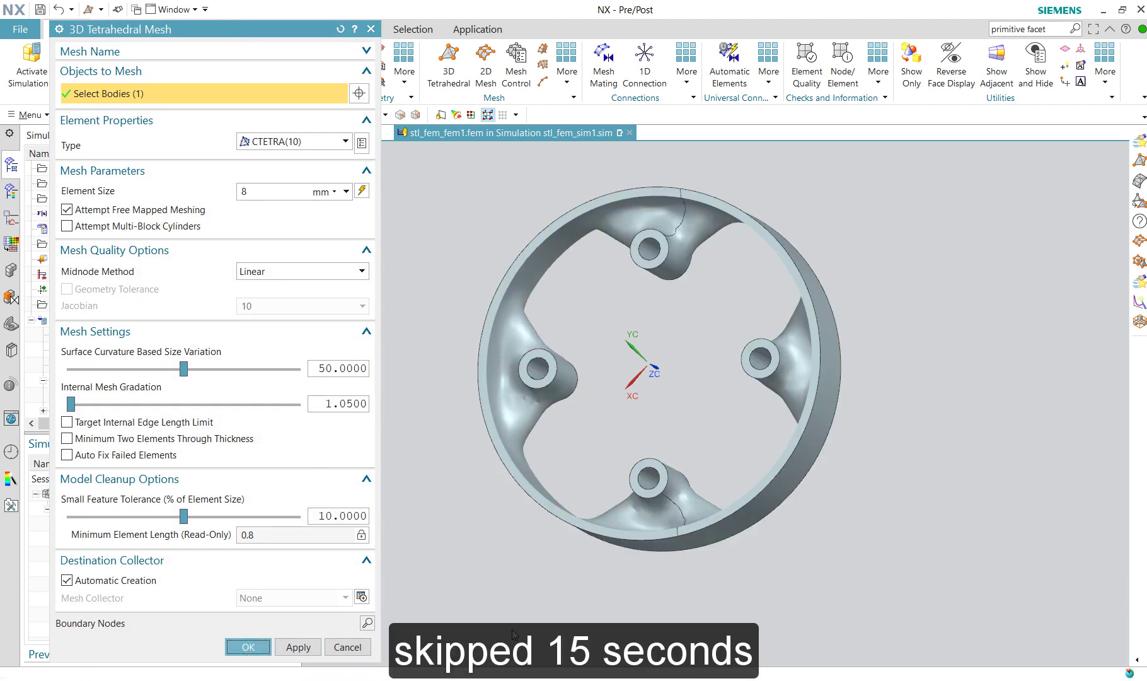
middle_drag(407, 446, 438, 472)
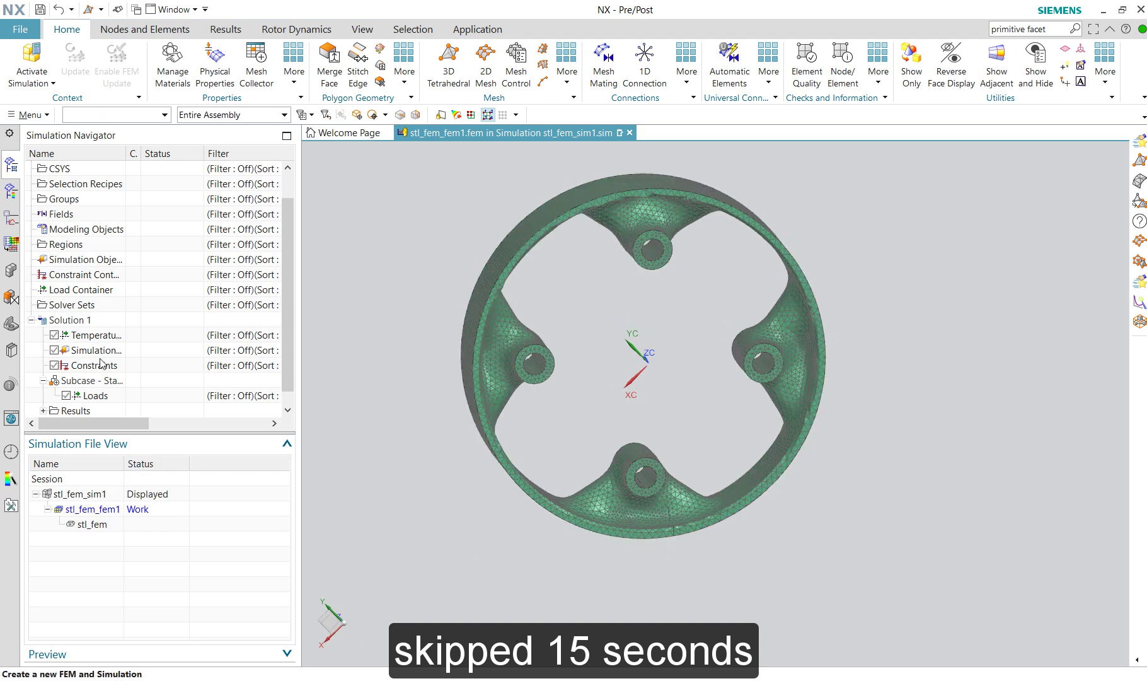
drag(291, 343, 268, 301)
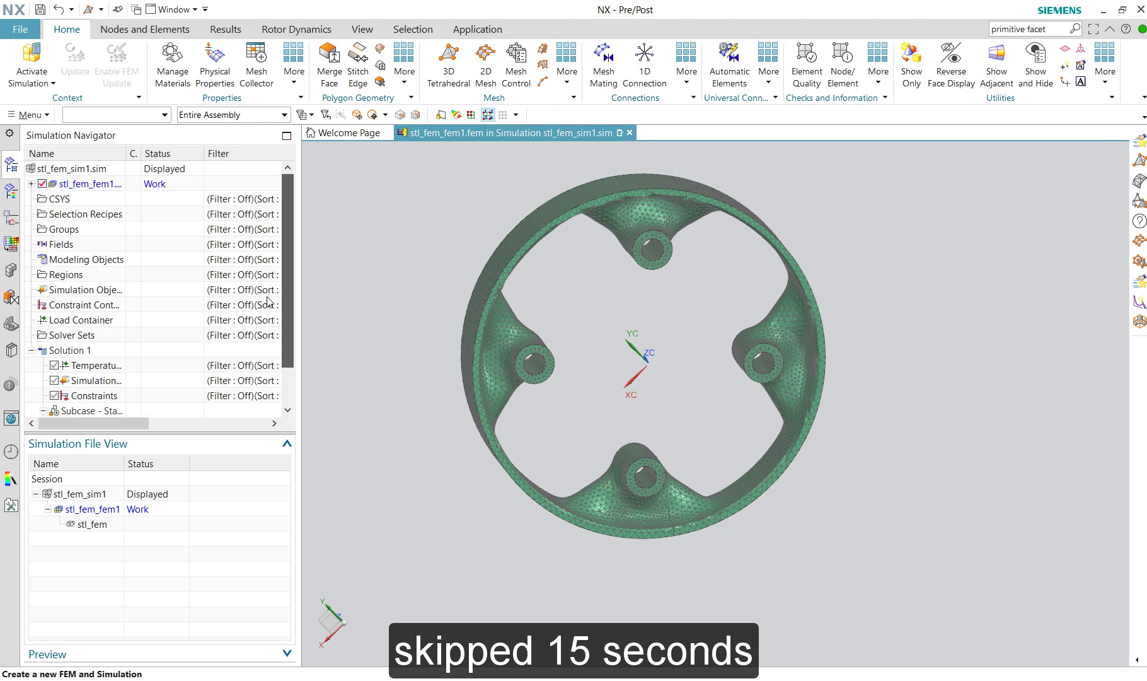
Step: Expand stl_fem_fem1 > 3D Collectors > Solid(1) in the navigator tree
click(31, 184)
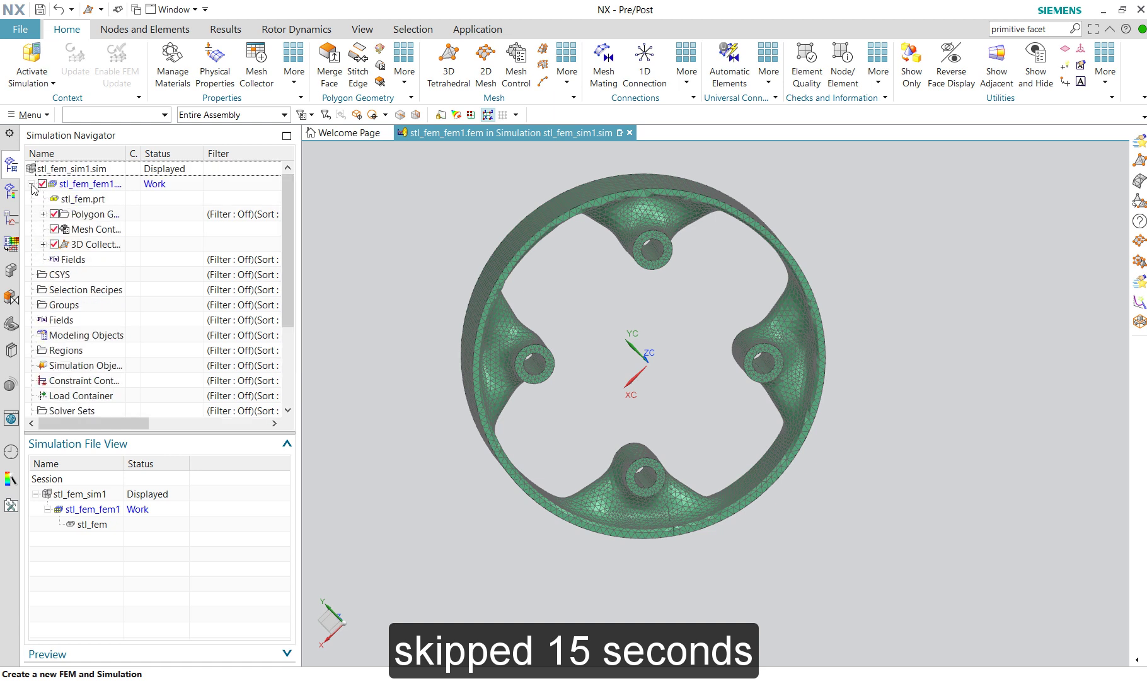
click(43, 245)
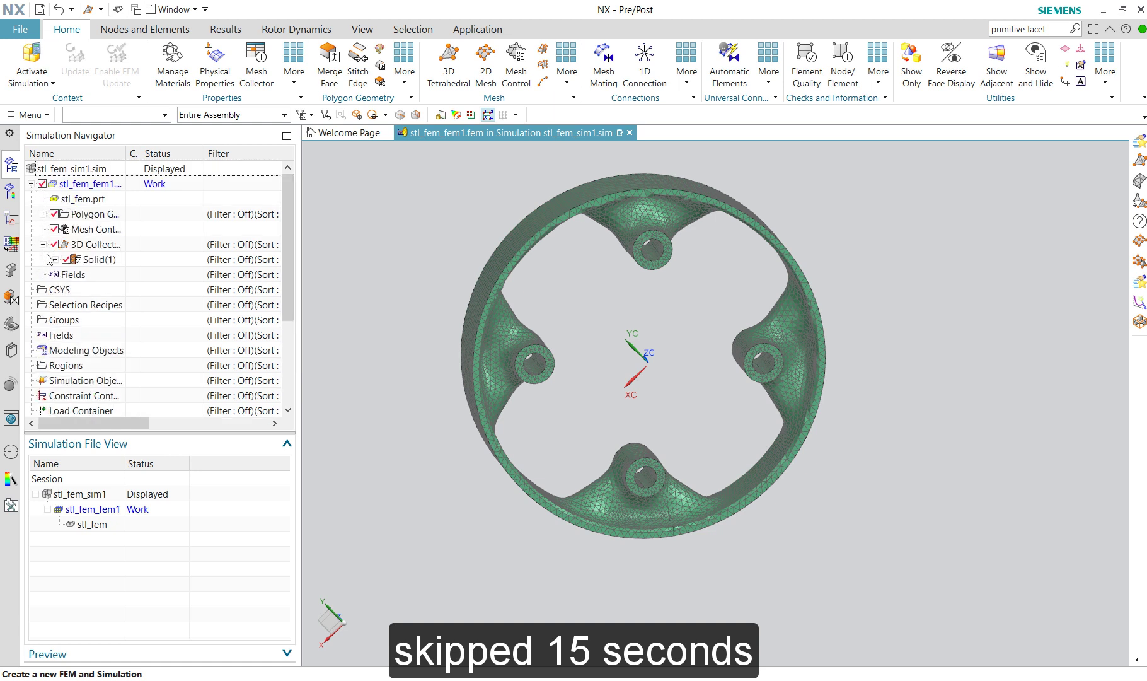
click(56, 260)
Step: Give the Solid(1) collector's PSOLID1 property the Aluminum_2014 material
right_click(88, 261)
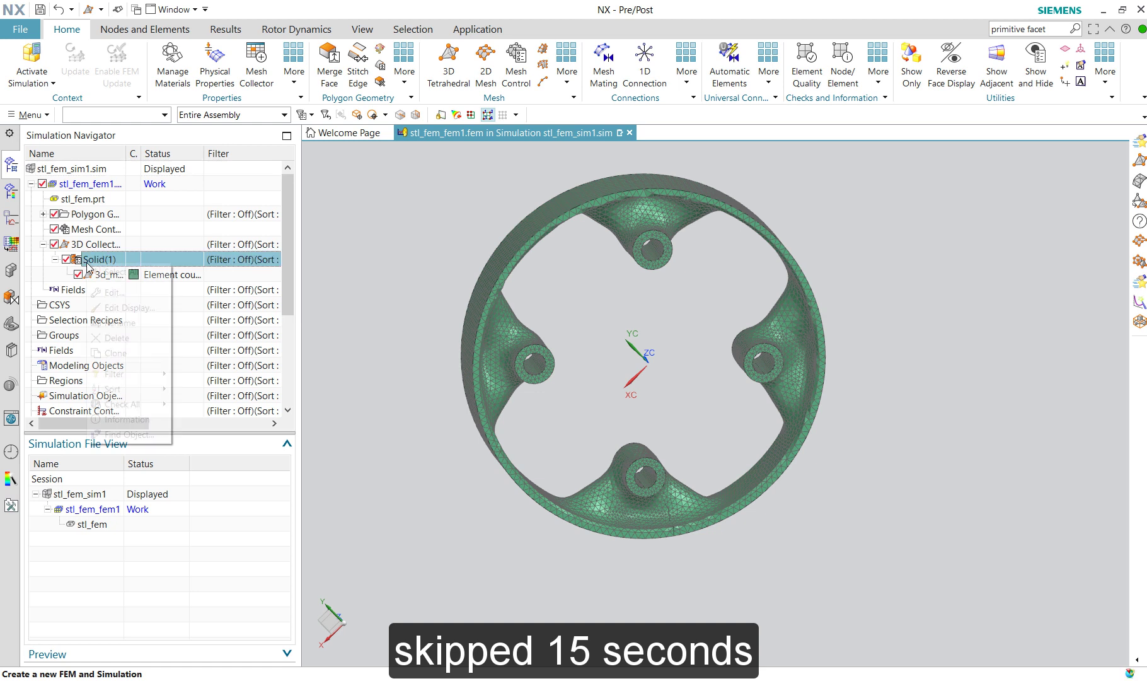
click(139, 291)
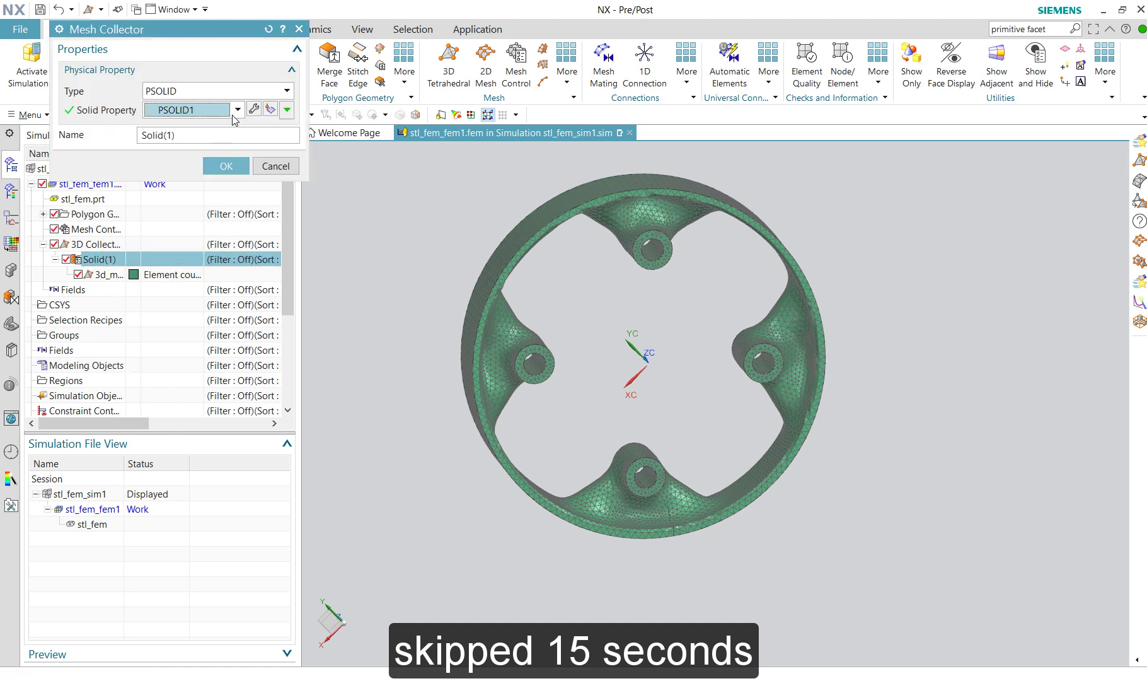
click(254, 111)
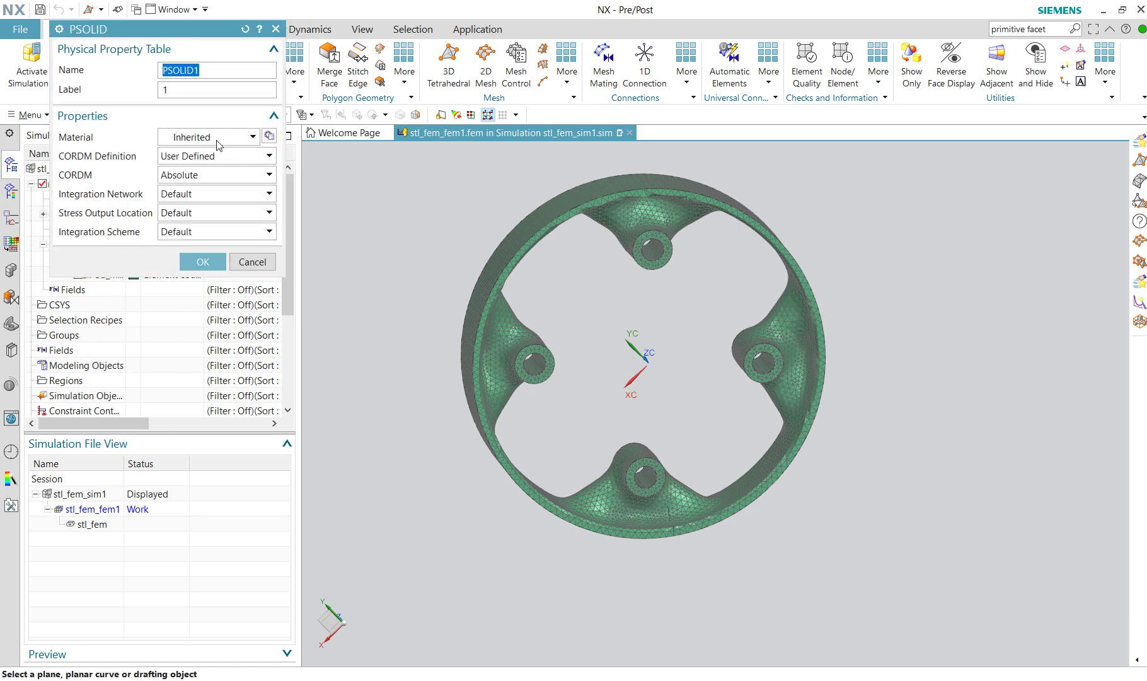
click(265, 137)
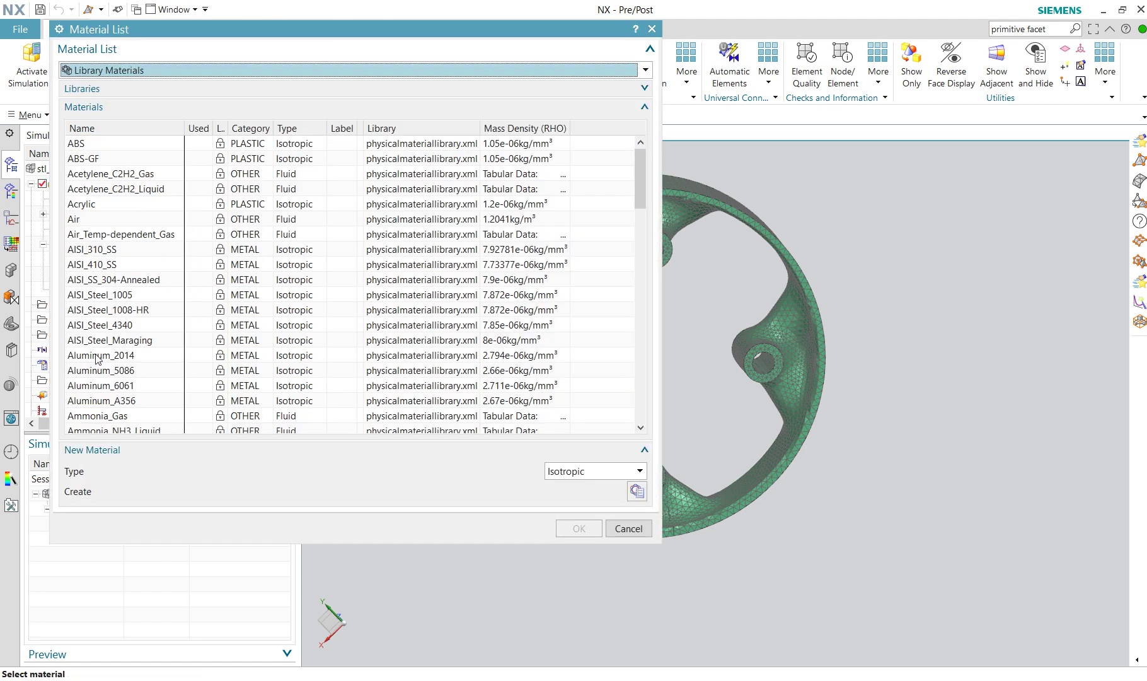
click(98, 357)
click(578, 528)
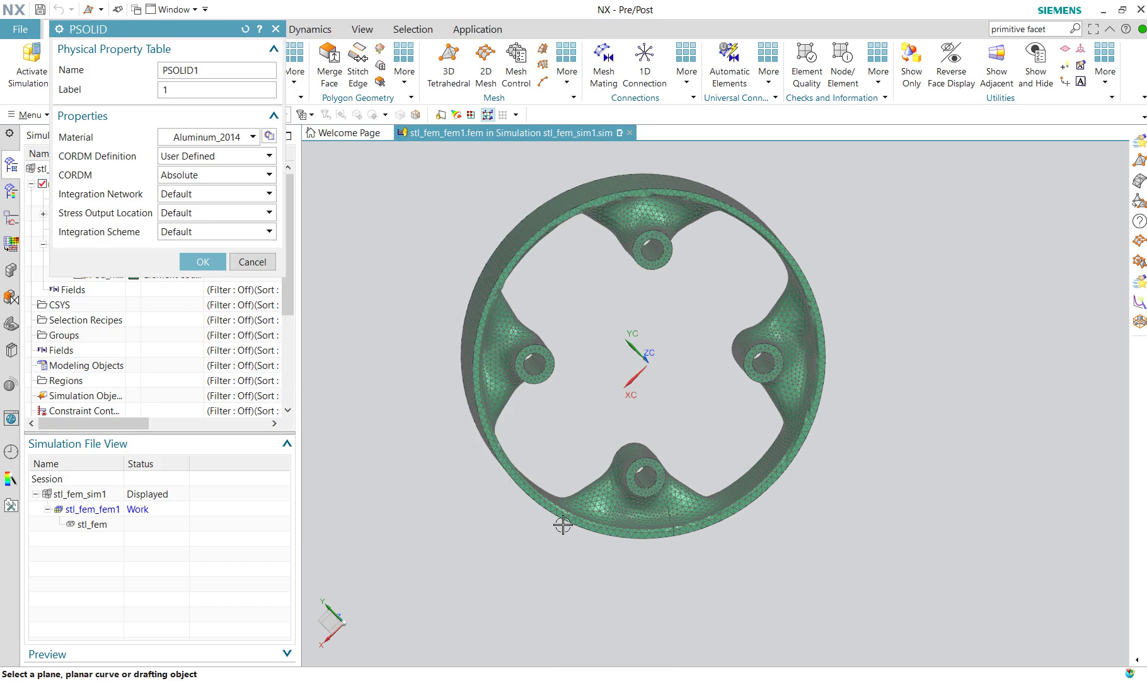
click(202, 282)
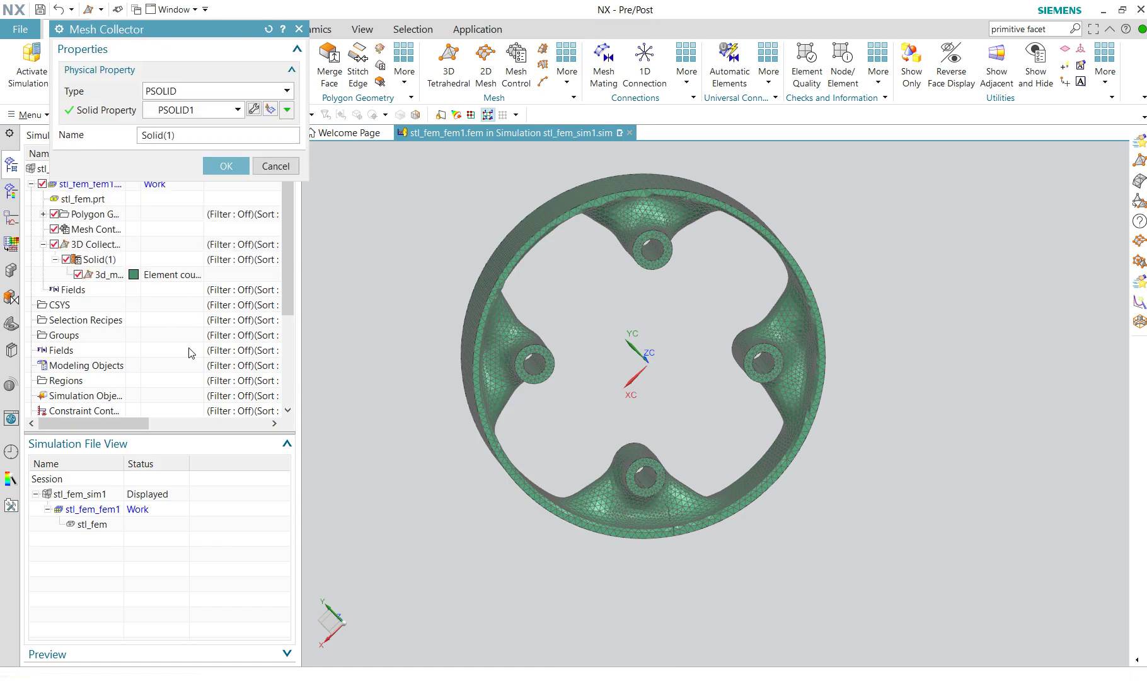
click(225, 166)
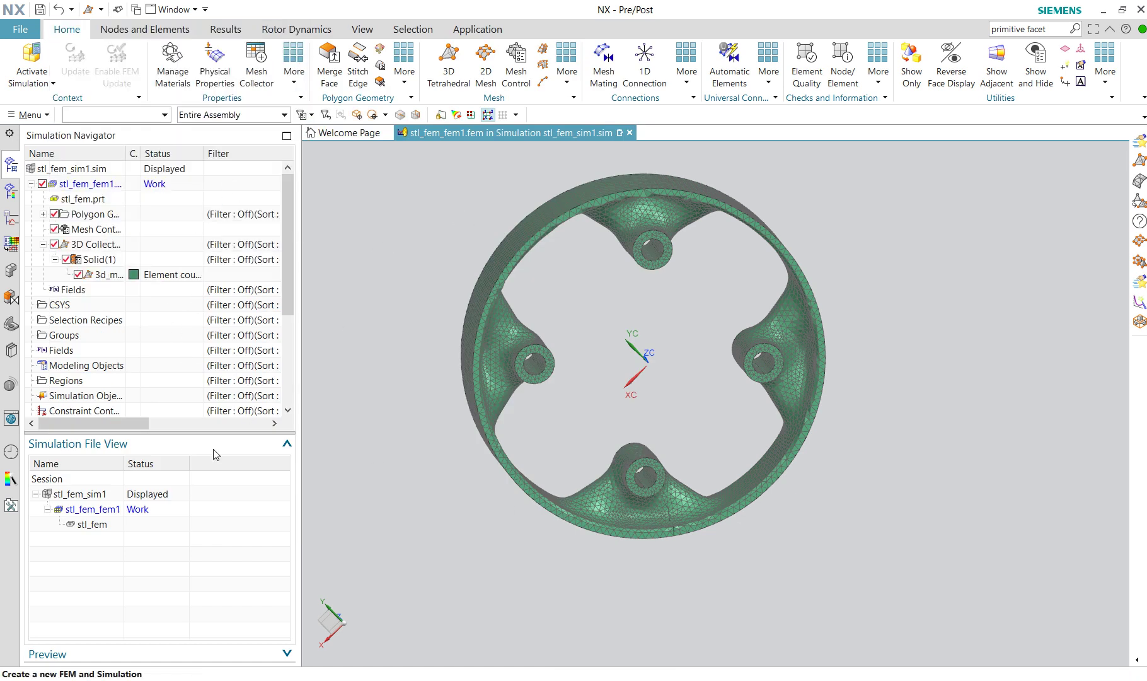
Step: Apply a Fixed Constraint to the inner faces of the top, right, bottom and left bolt holes
double_click(95, 493)
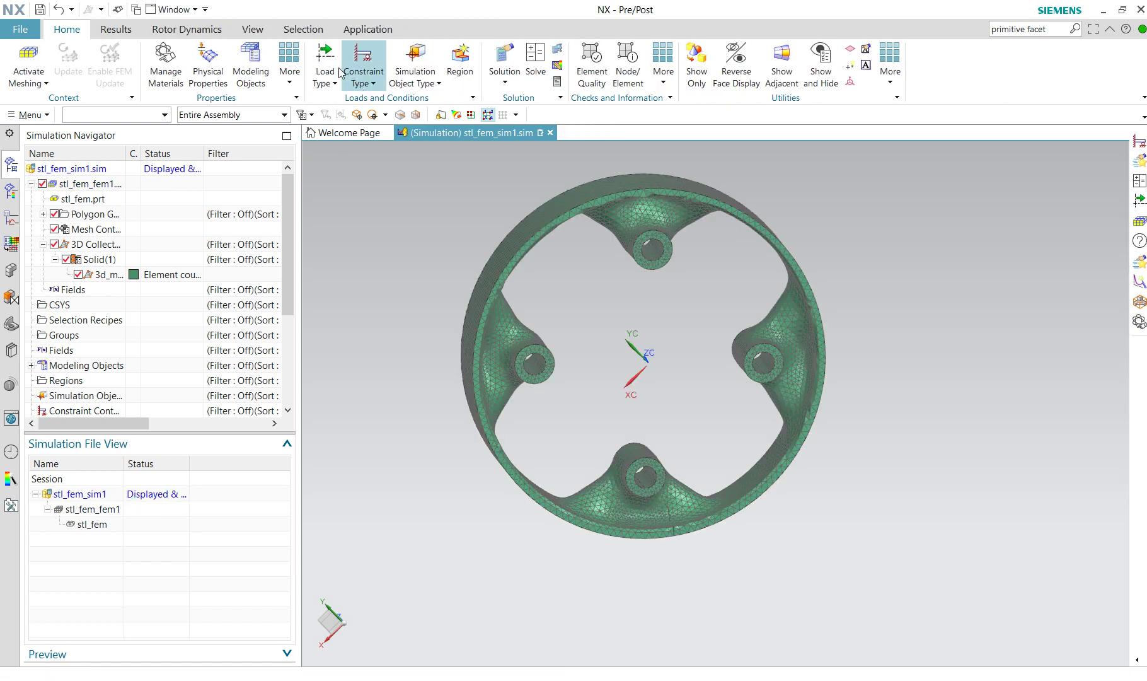
click(354, 71)
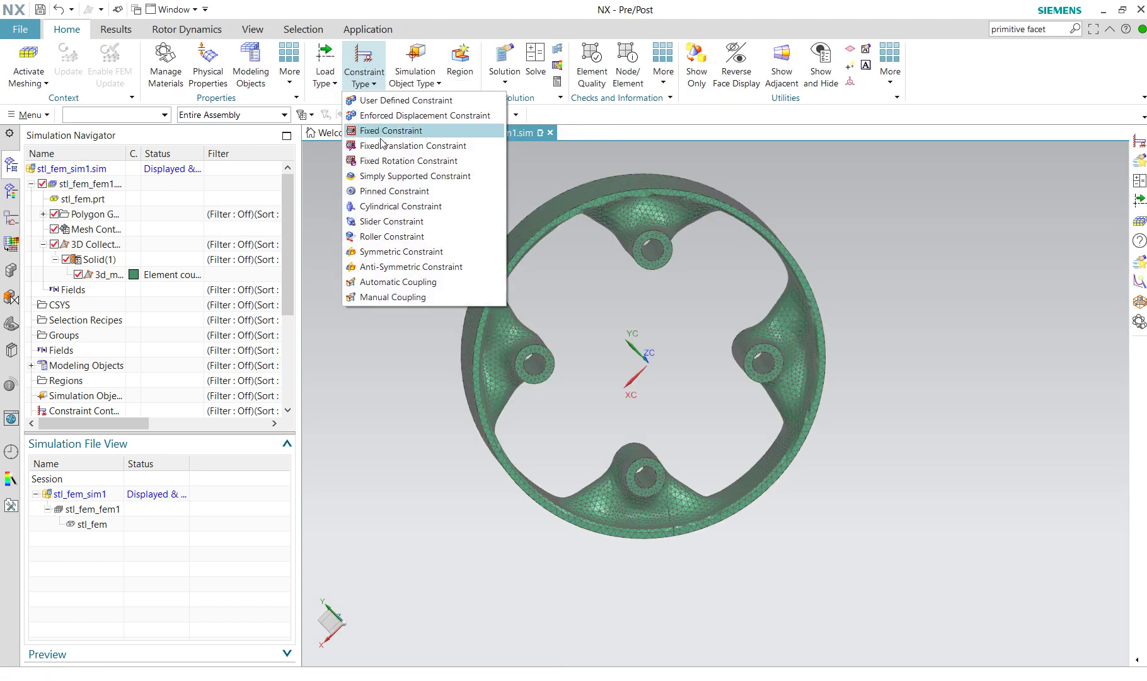
click(384, 131)
scroll(632, 306, up, 3)
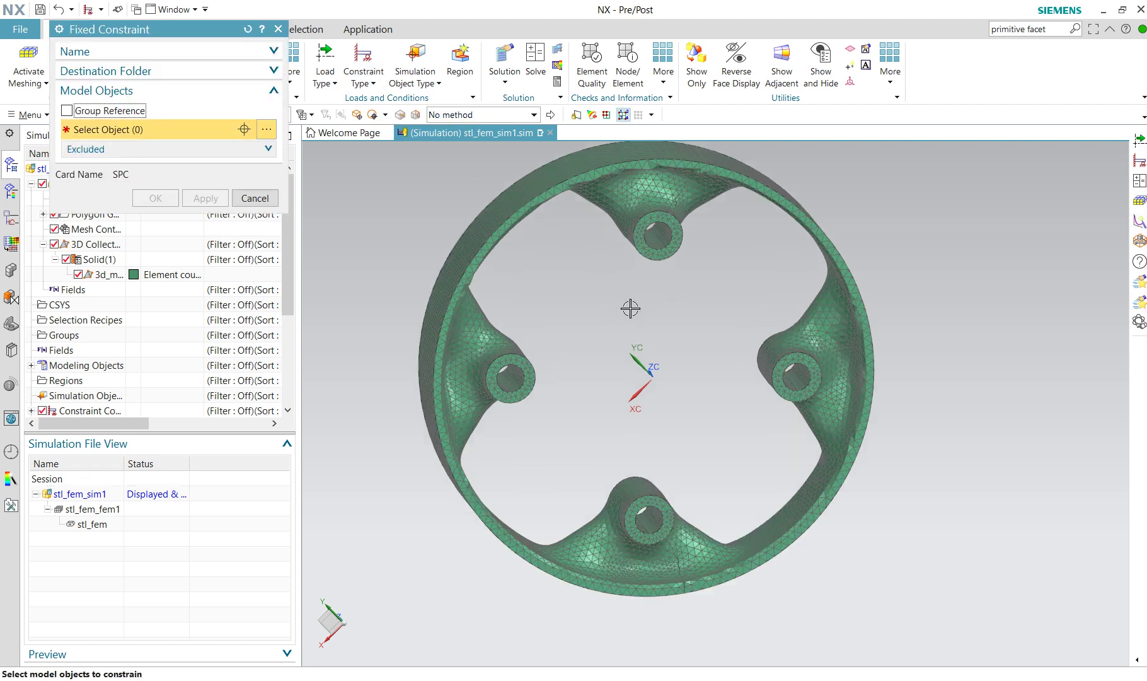
click(666, 224)
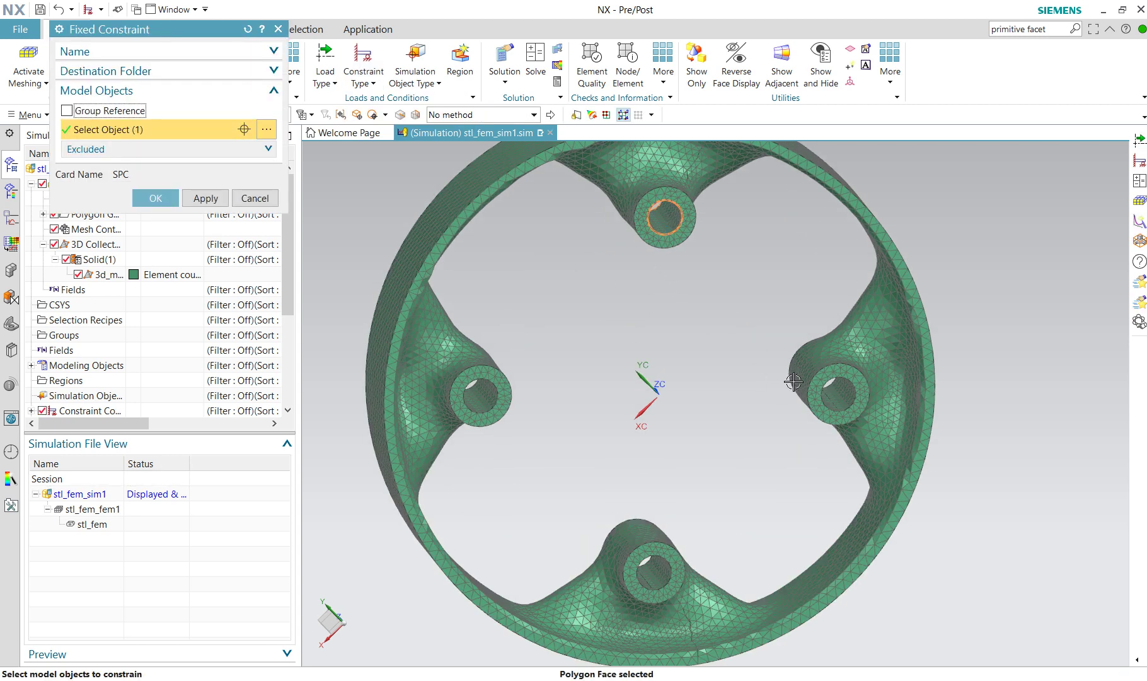
click(839, 396)
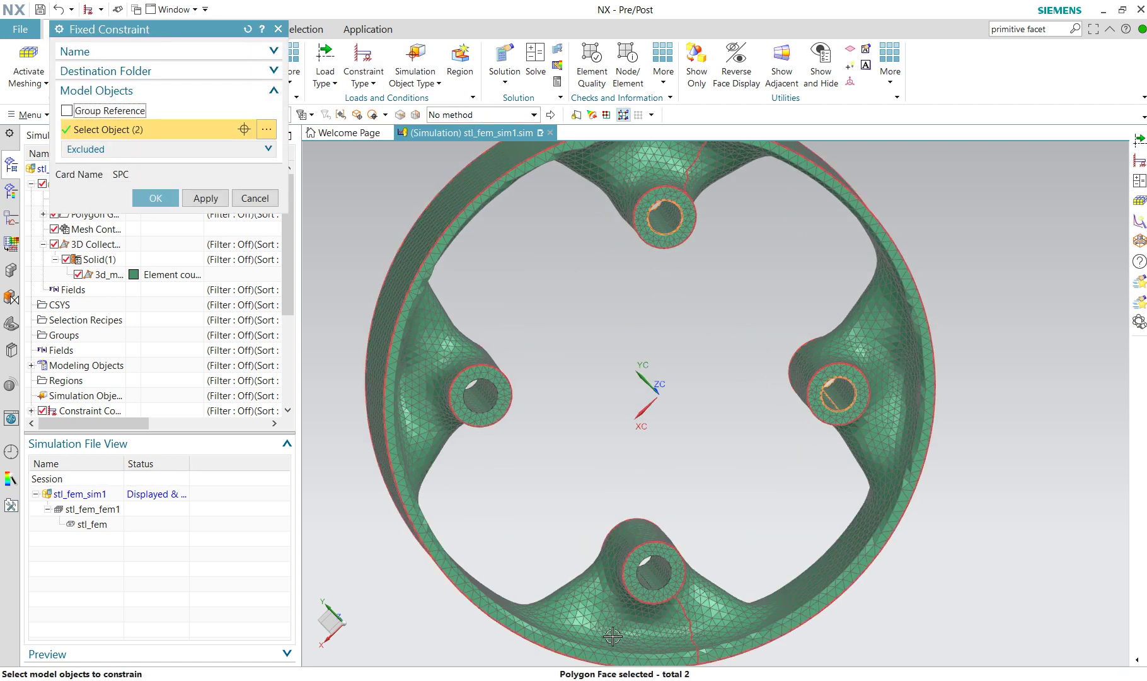
click(650, 578)
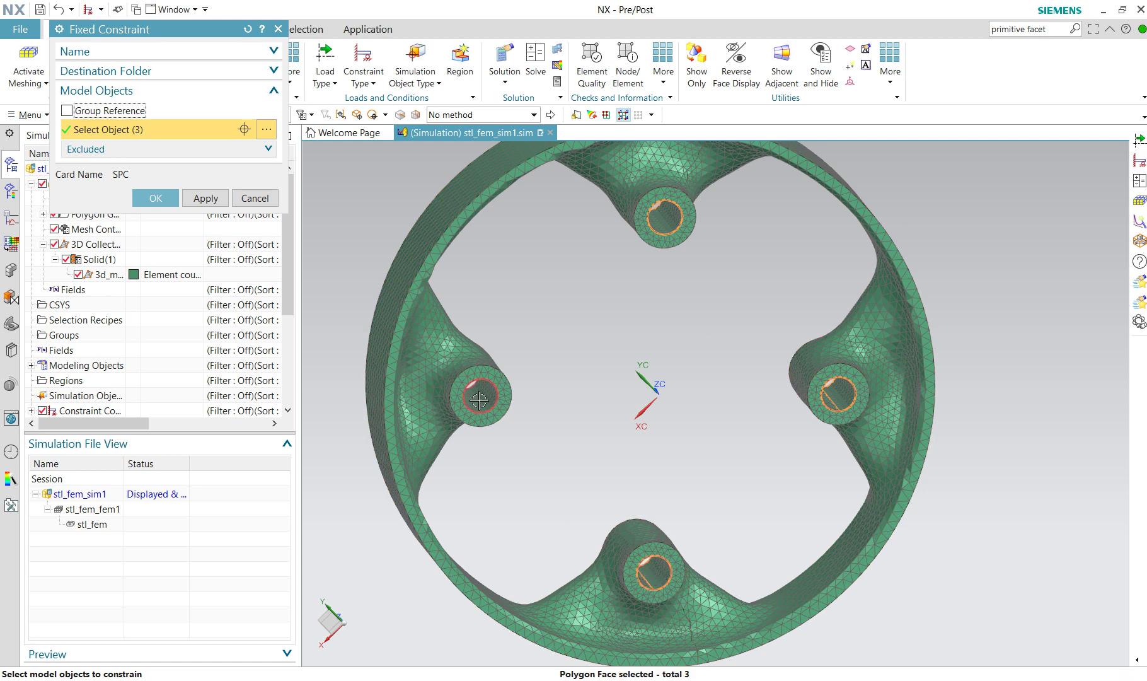
click(479, 394)
click(155, 198)
scroll(583, 436, down, 4)
middle_drag(582, 436, 621, 418)
click(327, 53)
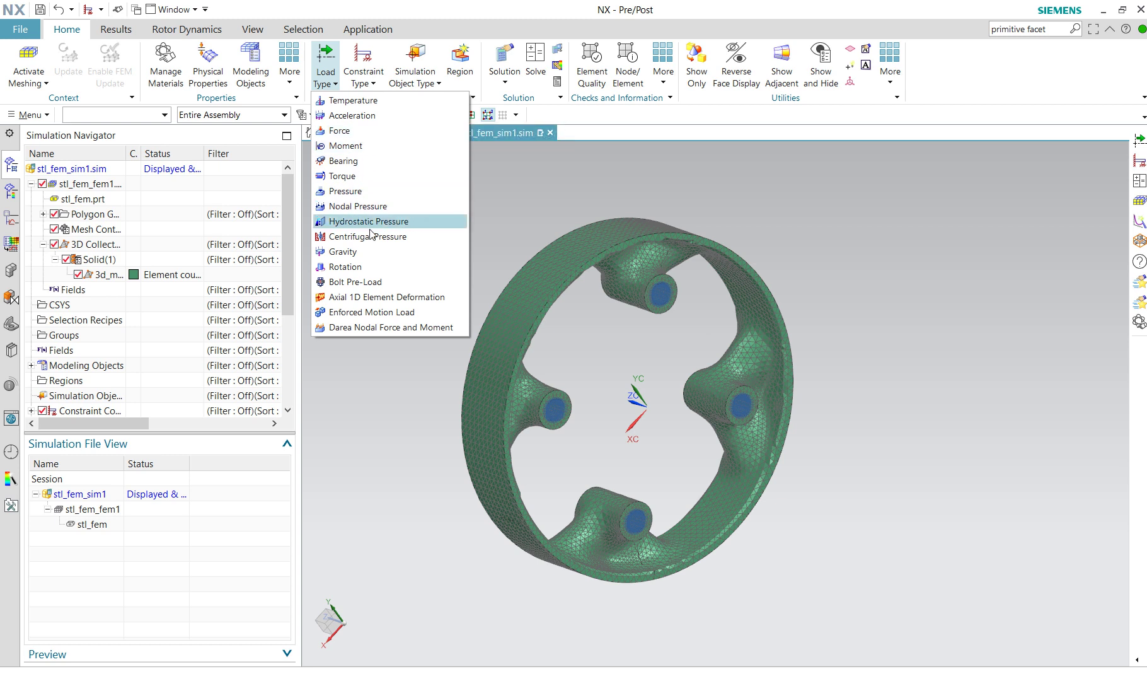
Step: Apply a 1 MPa pressure to the outer rim face and save stl_fem_sim1
click(369, 197)
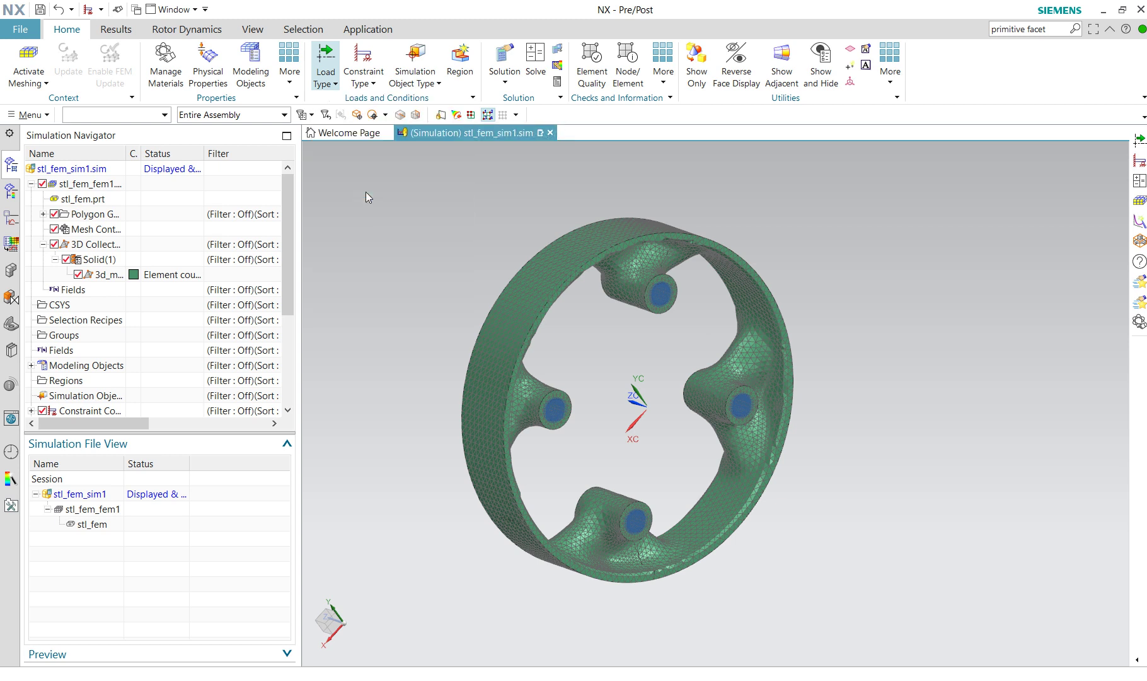
click(546, 258)
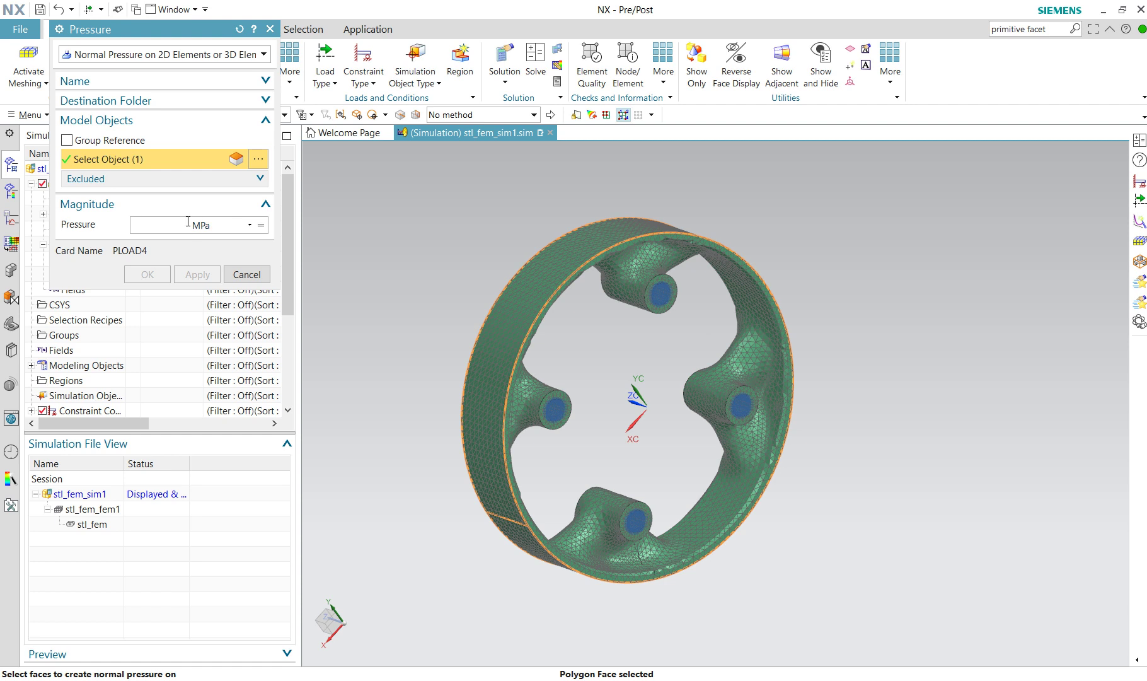
text(1)
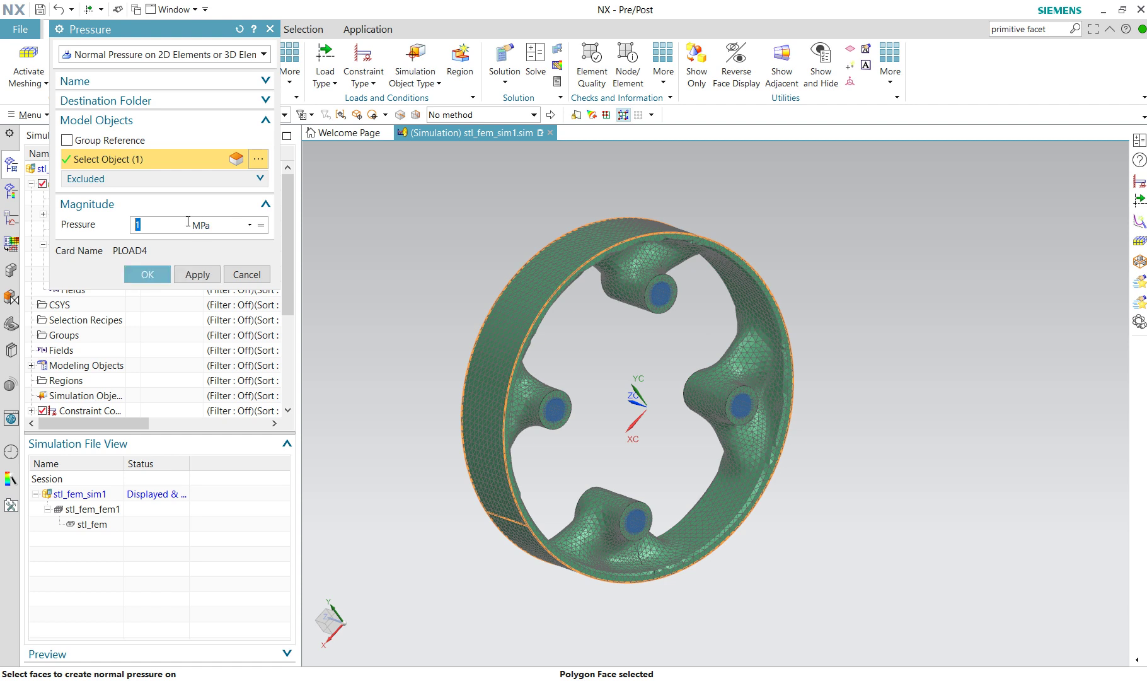
click(140, 276)
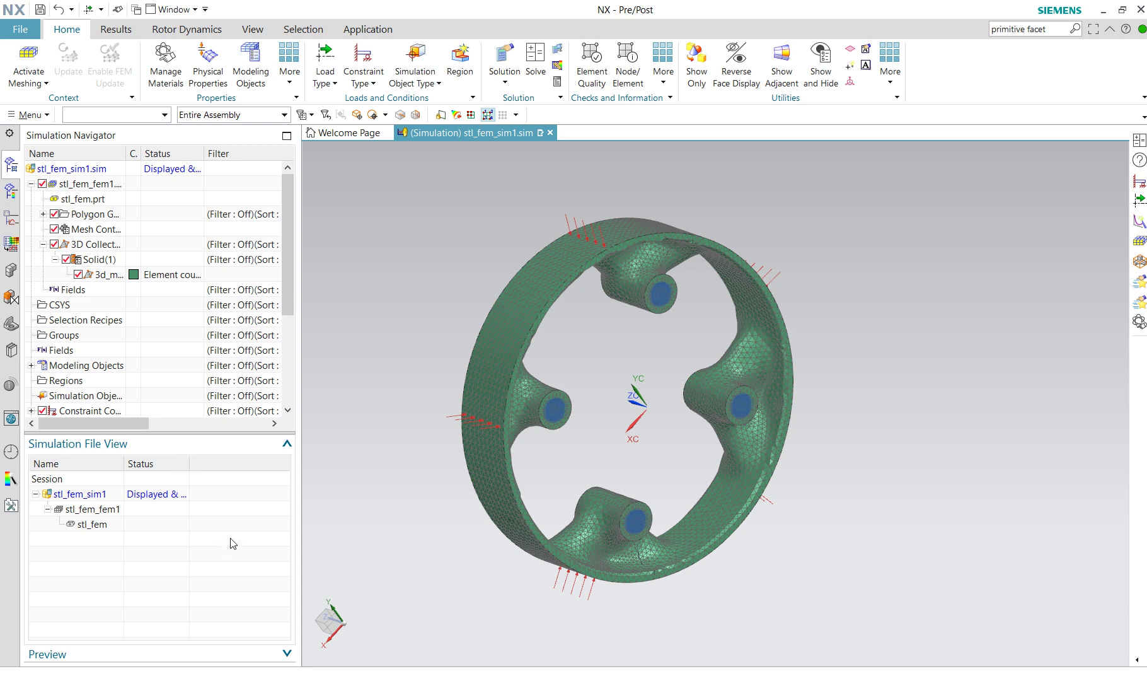
click(40, 10)
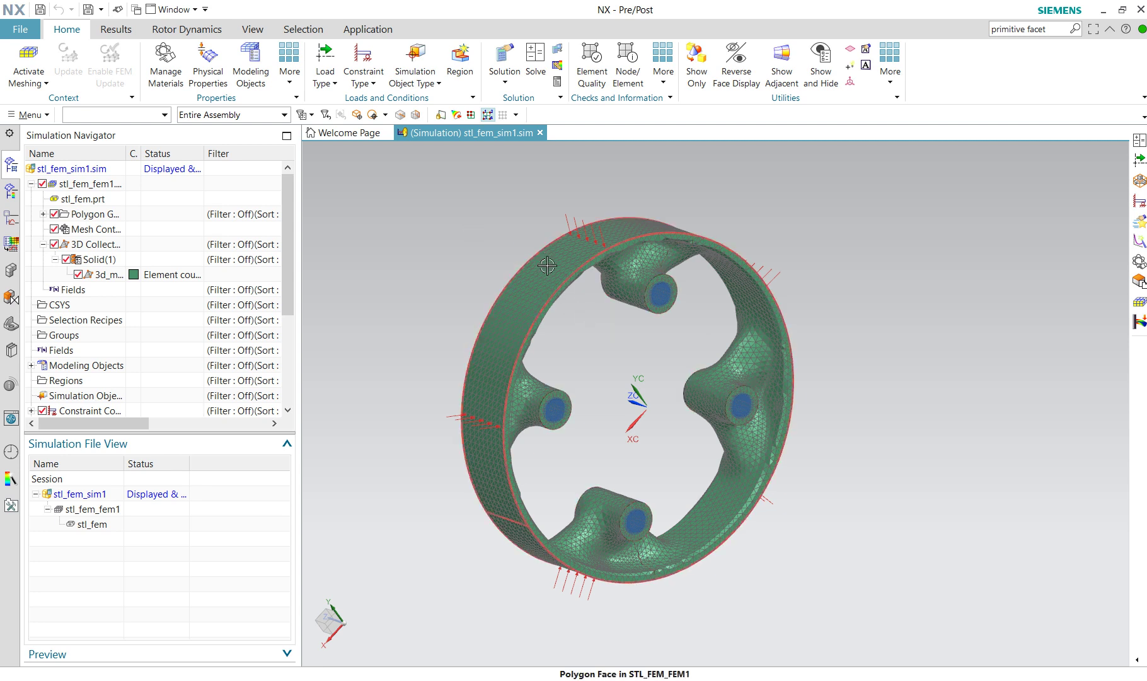
middle_drag(456, 269, 441, 259)
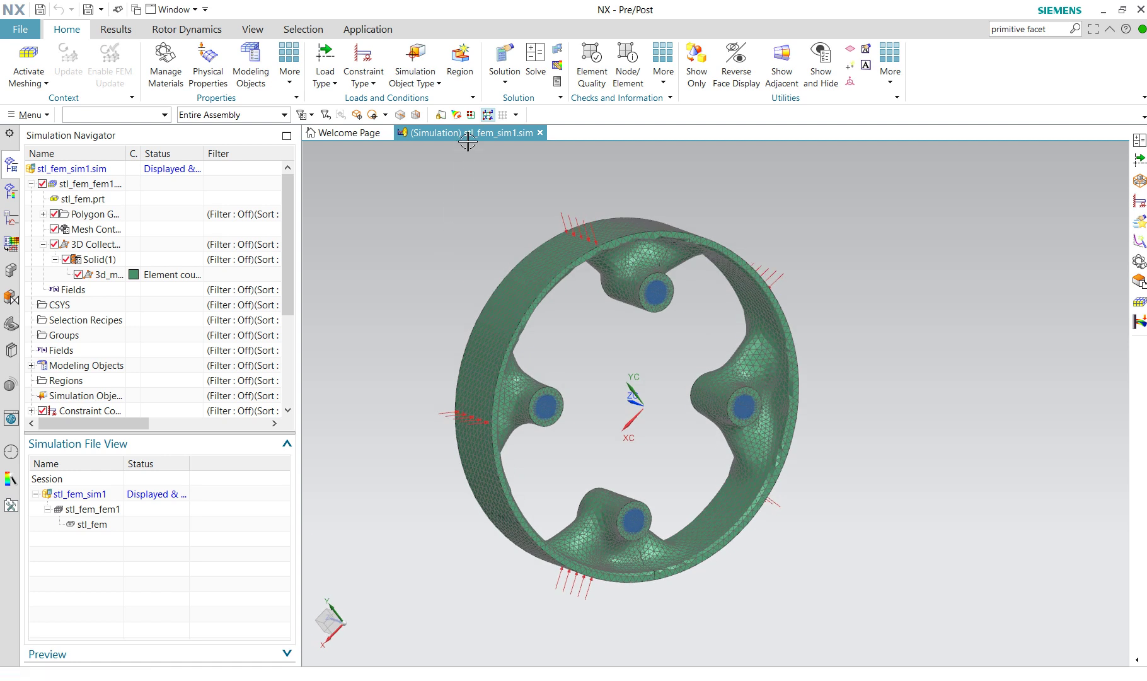
Step: Solve Solution 1, then dismiss the information log, review prompt and job monitor once completed
click(534, 65)
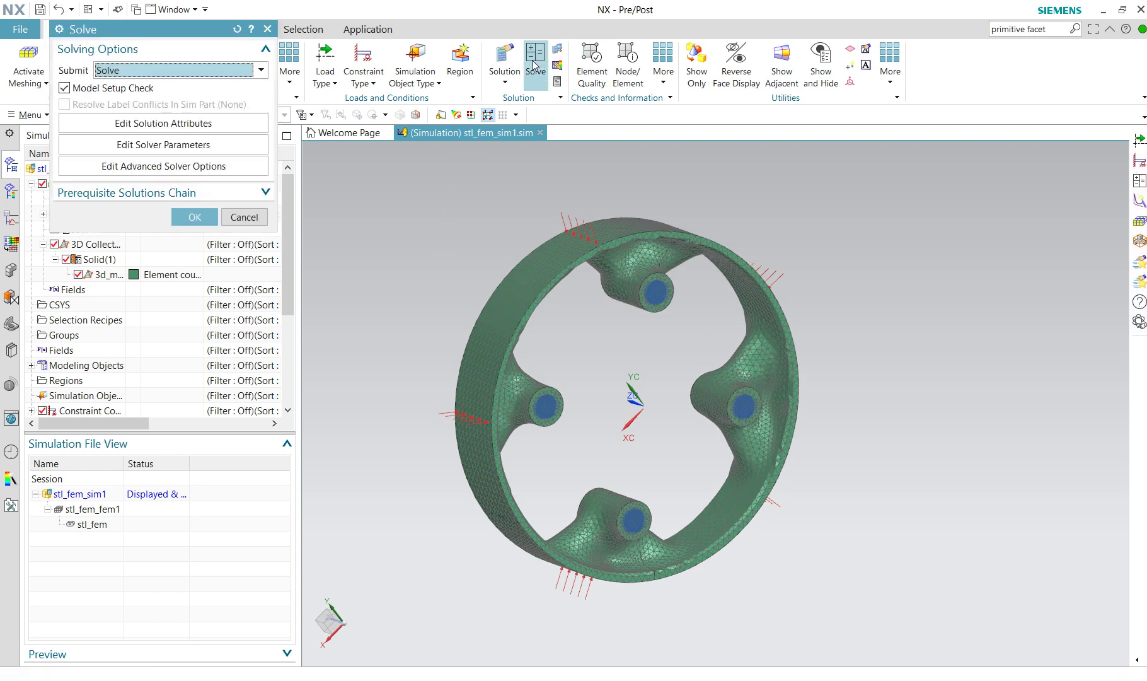
click(191, 217)
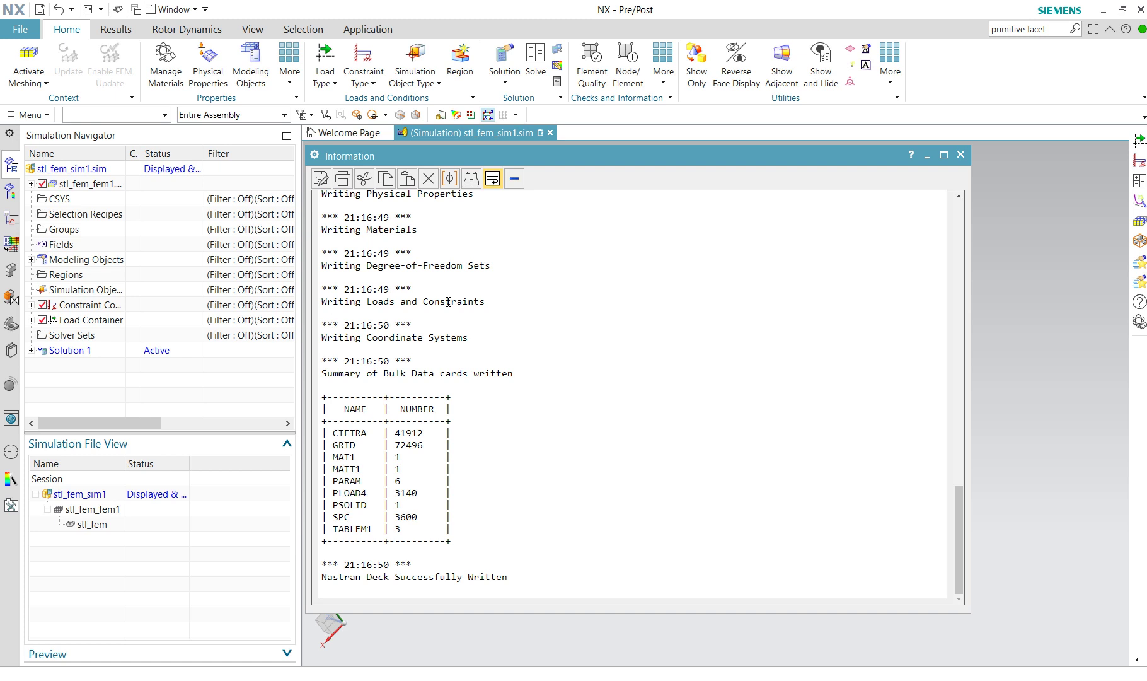
click(929, 161)
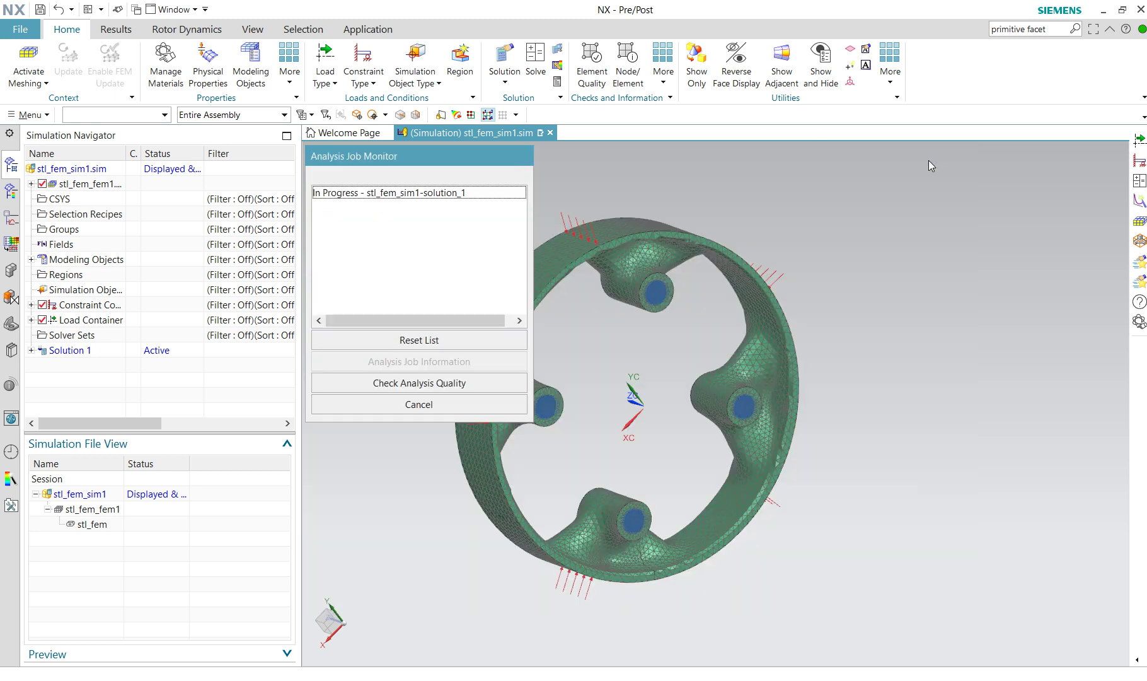
drag(460, 156, 971, 170)
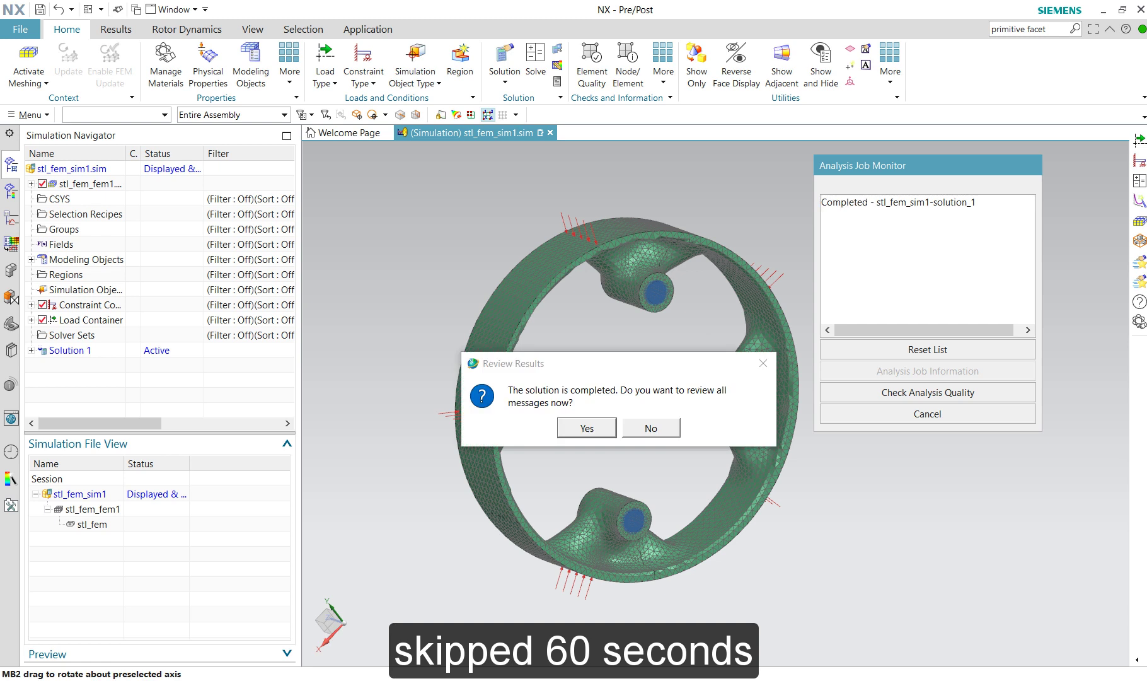
key(Escape)
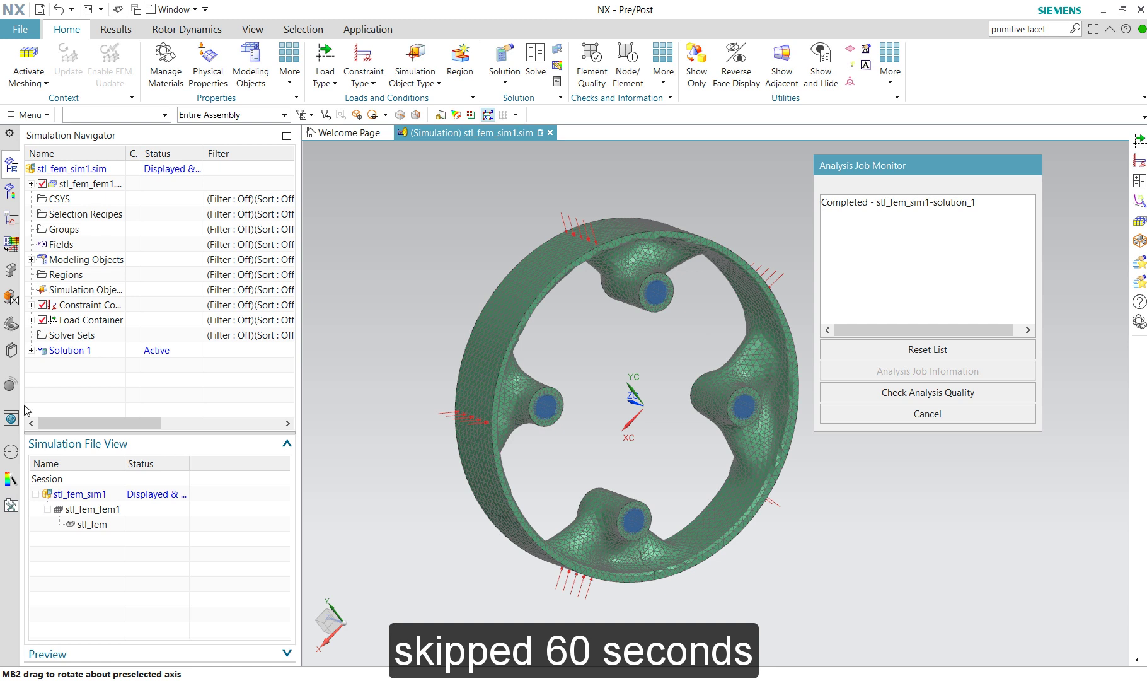
click(881, 418)
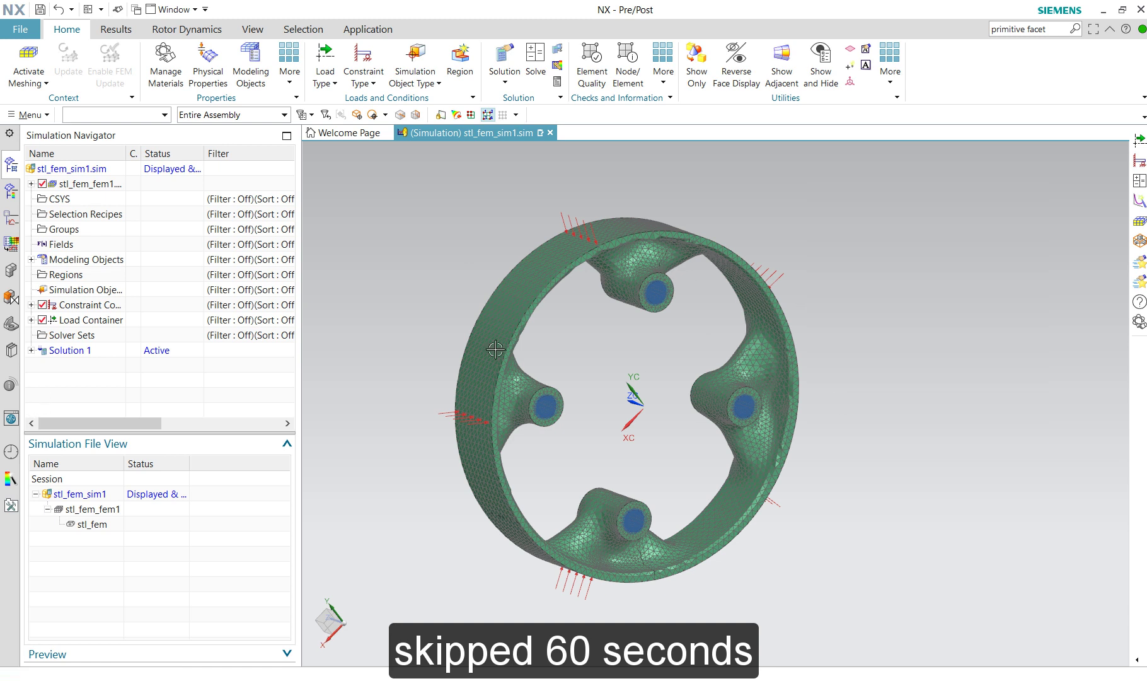
Step: Load Solution 1's Structural results and plot nodal Displacement Magnitude as a contour
click(11, 190)
drag(10, 190, 251, 257)
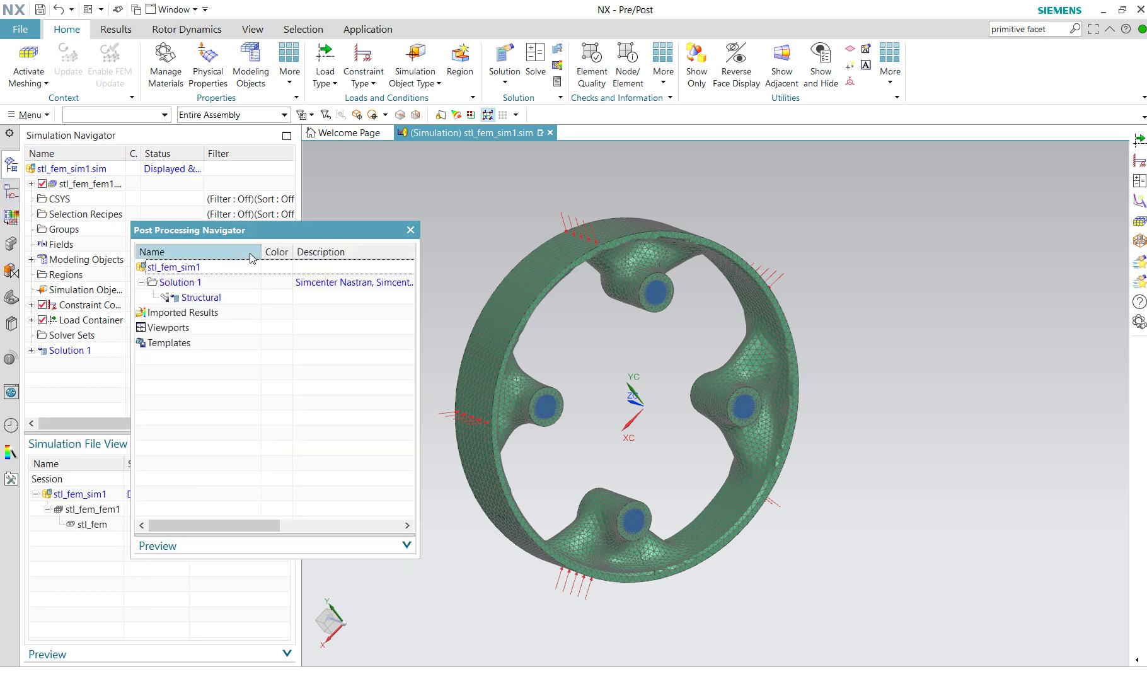
click(410, 230)
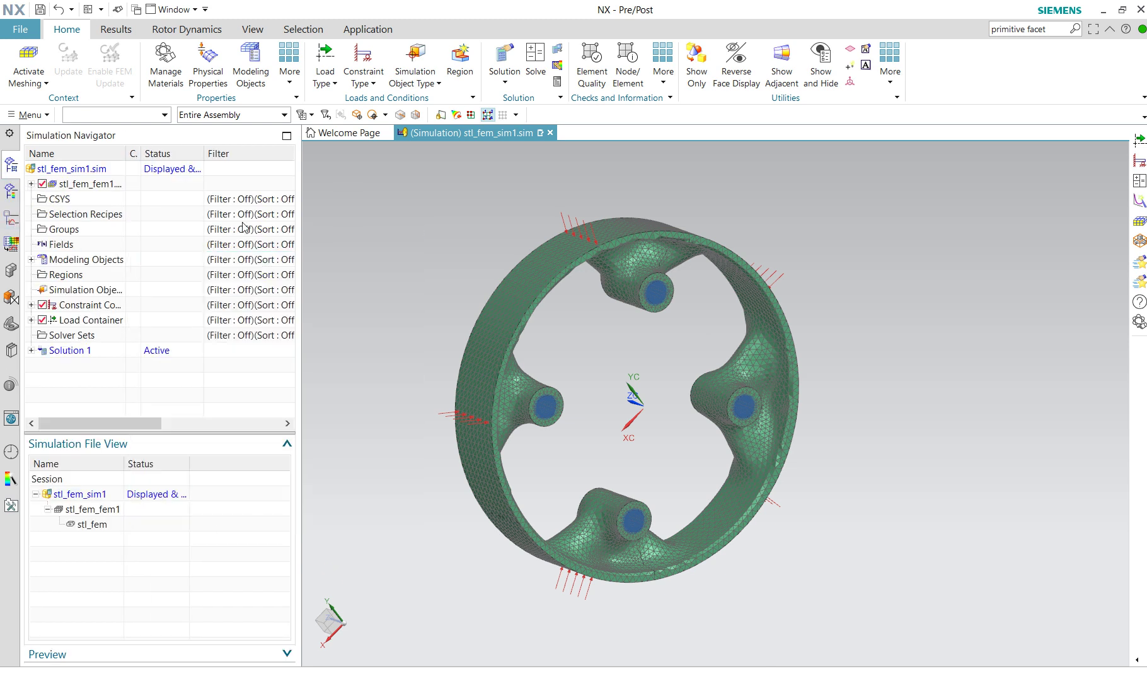
click(11, 191)
double_click(80, 201)
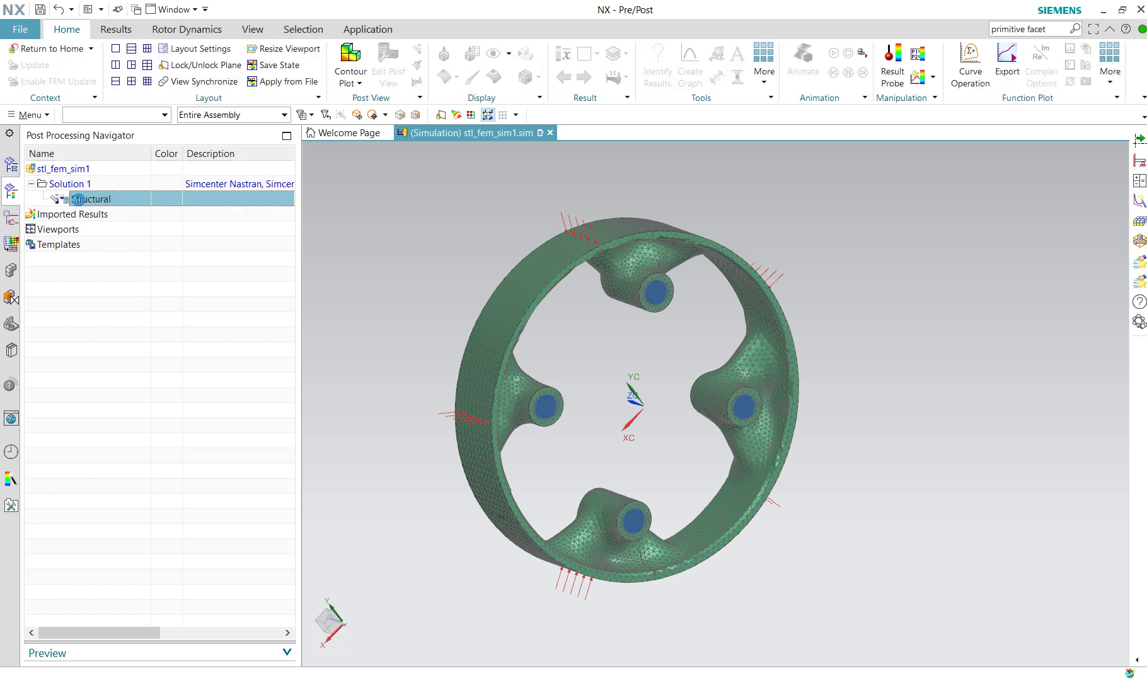
click(43, 200)
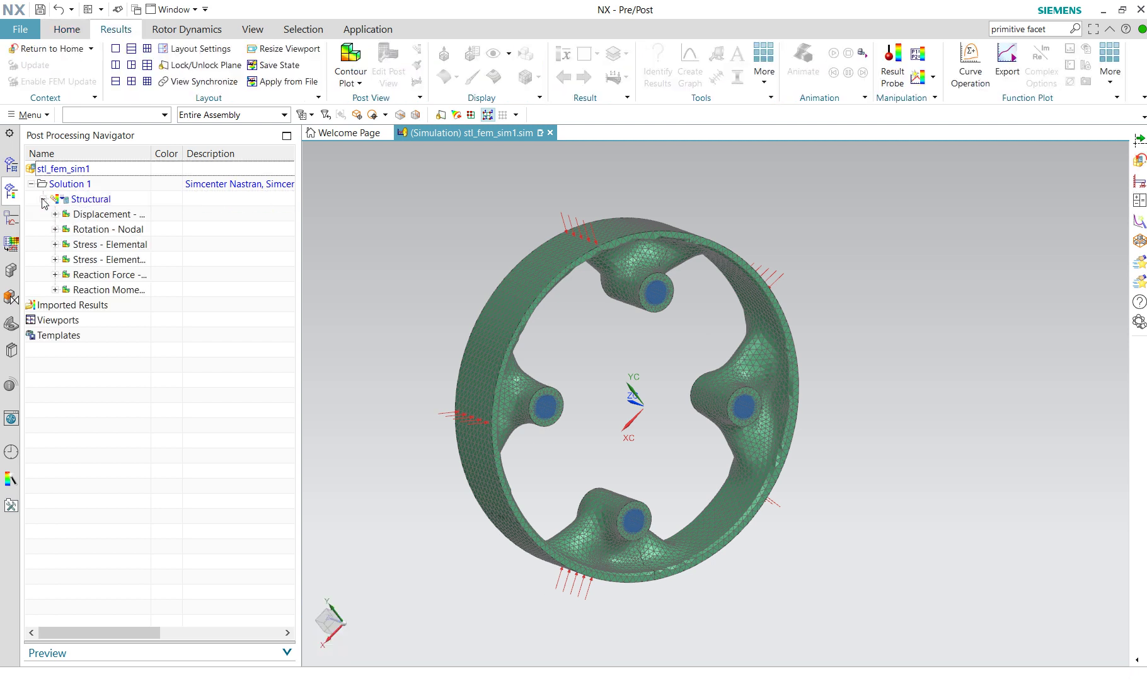
click(55, 214)
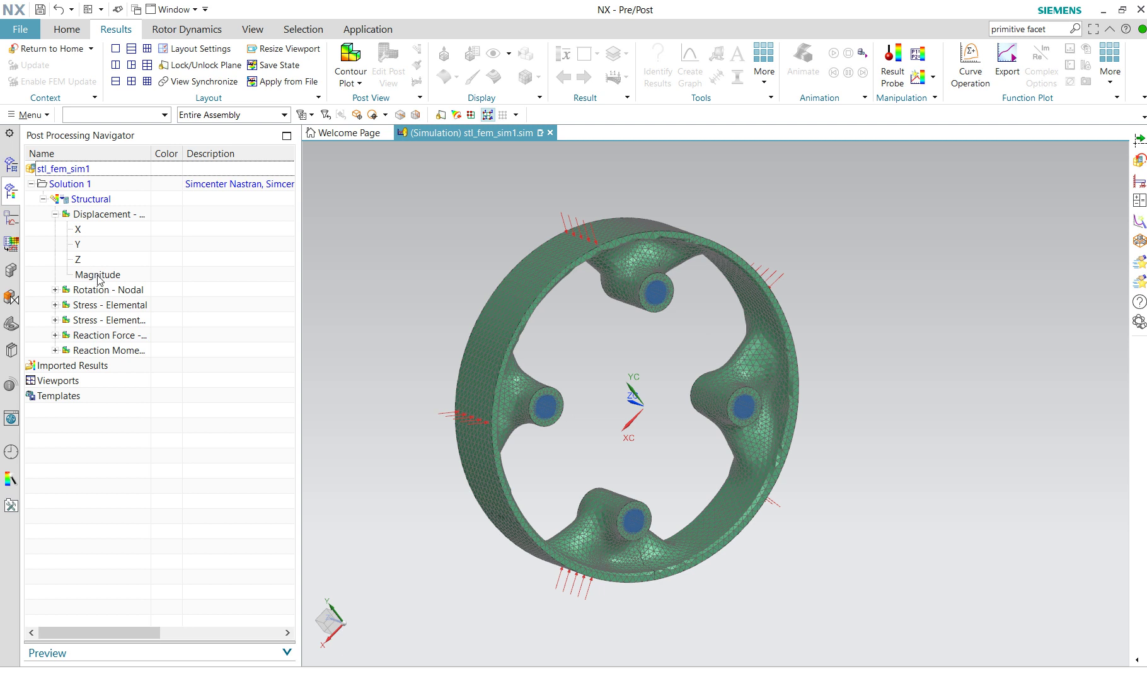
double_click(98, 275)
Step: Expand Stress - Elemental and pick the Von-Mises result
middle_drag(560, 392, 624, 290)
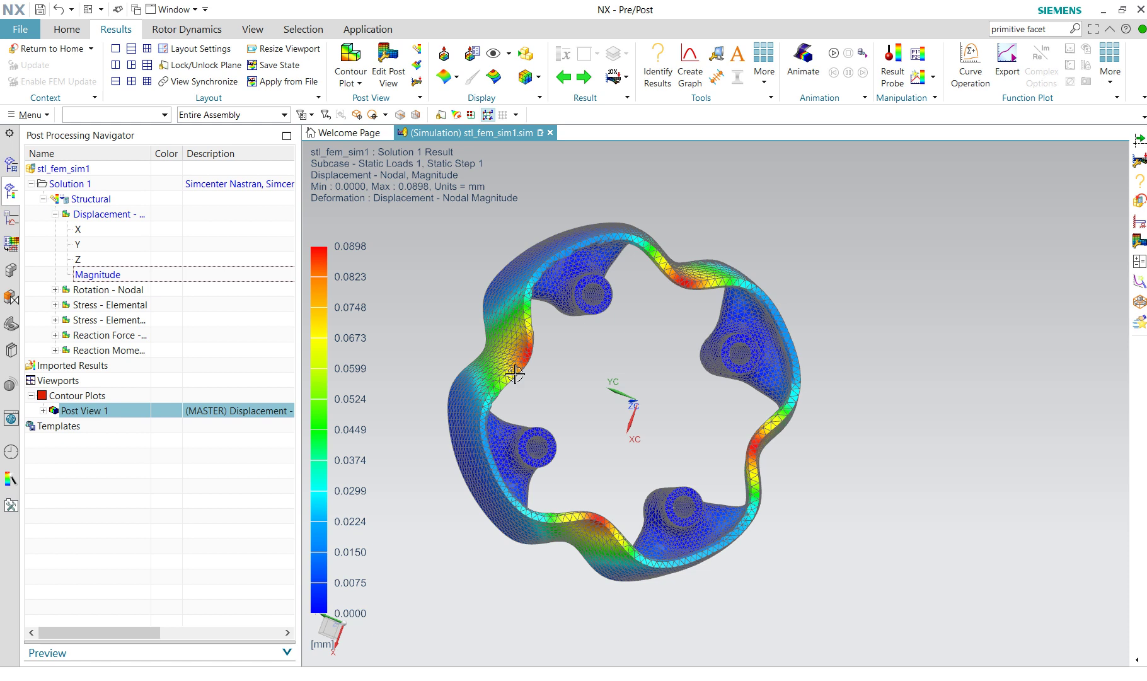
click(55, 320)
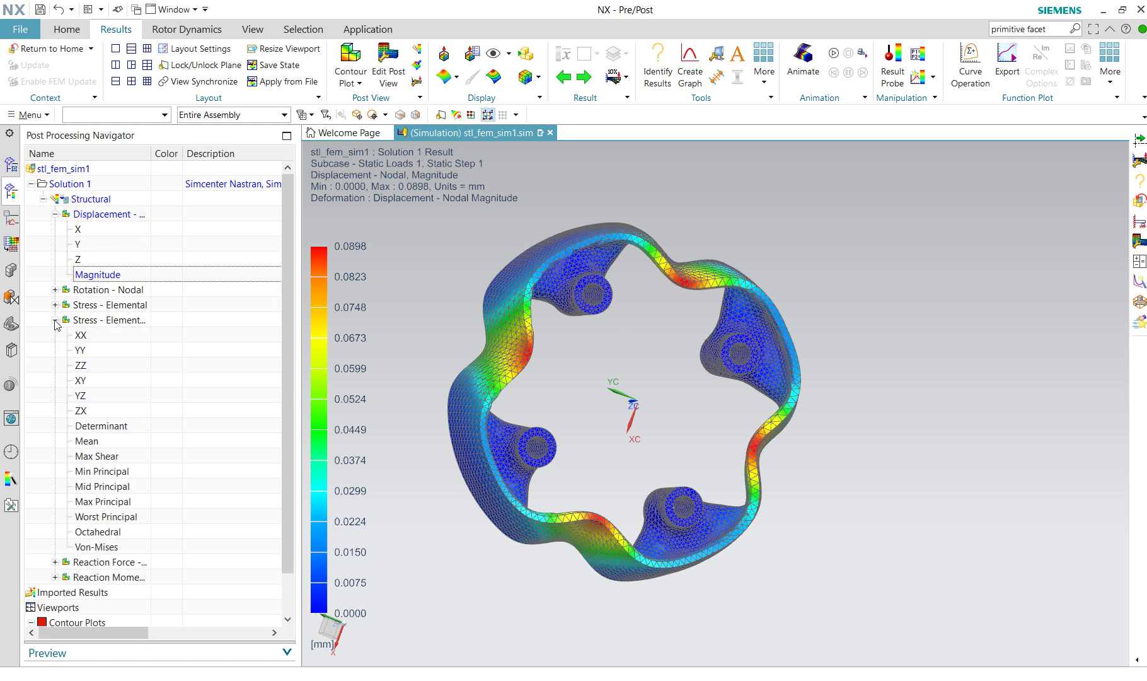
click(107, 551)
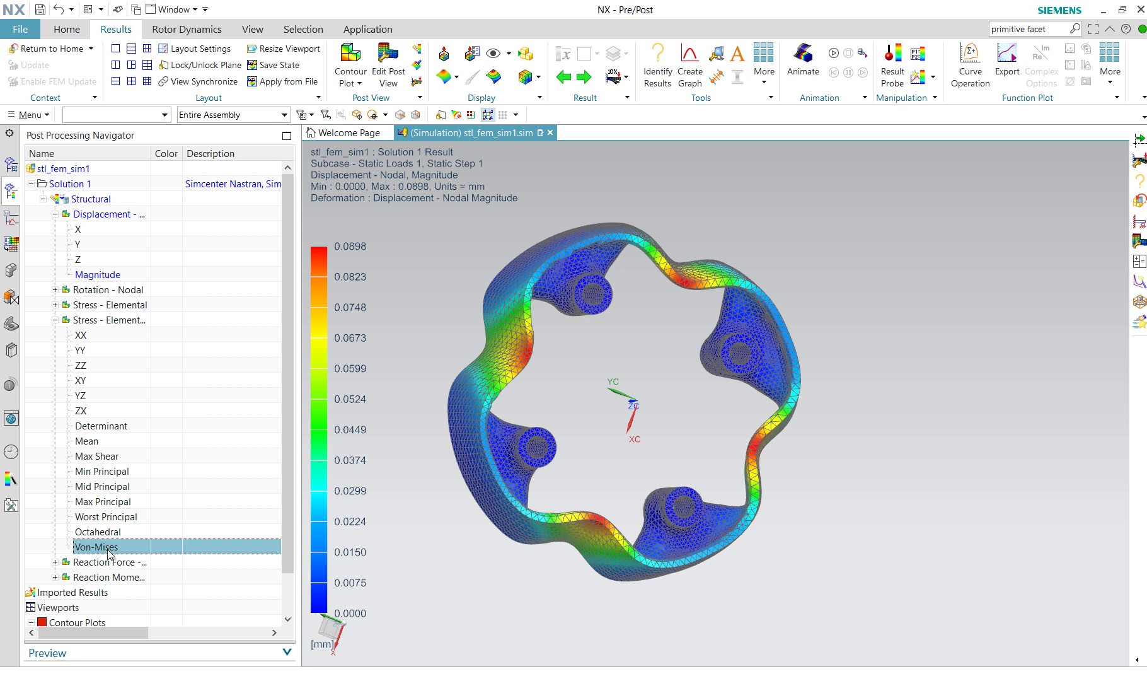